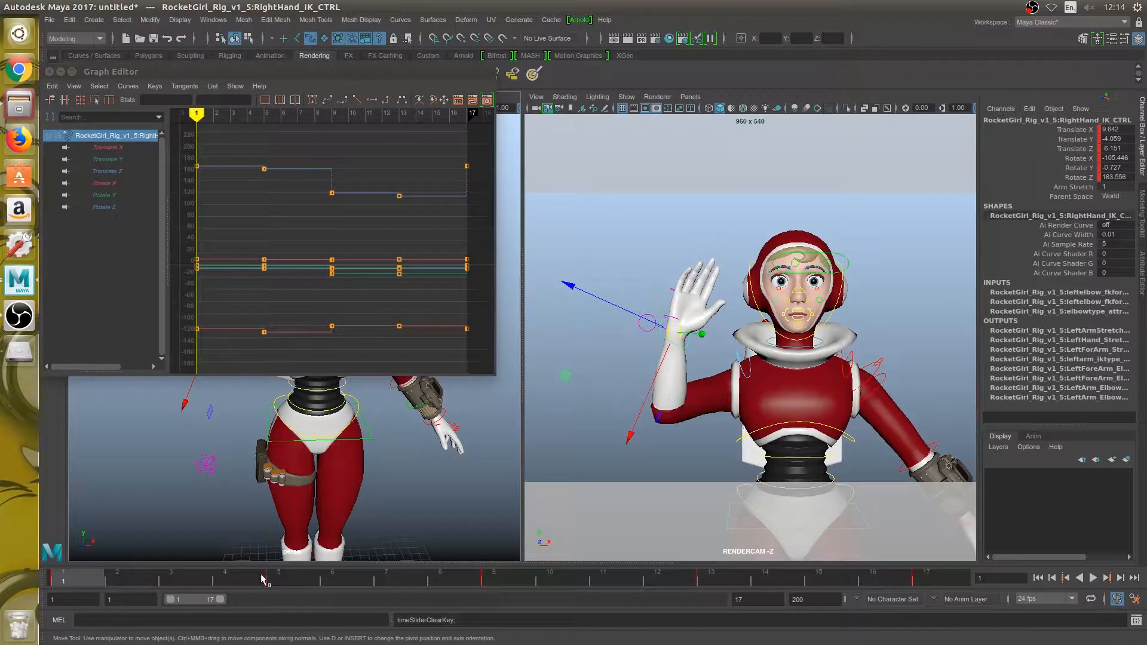
Flip repeatedly between frames 1, 3 and 5 to compare the right hand's wave poses.
{"action": "left_click", "coordinate": [285, 579]}
{"action": "left_click", "coordinate": [63, 578]}
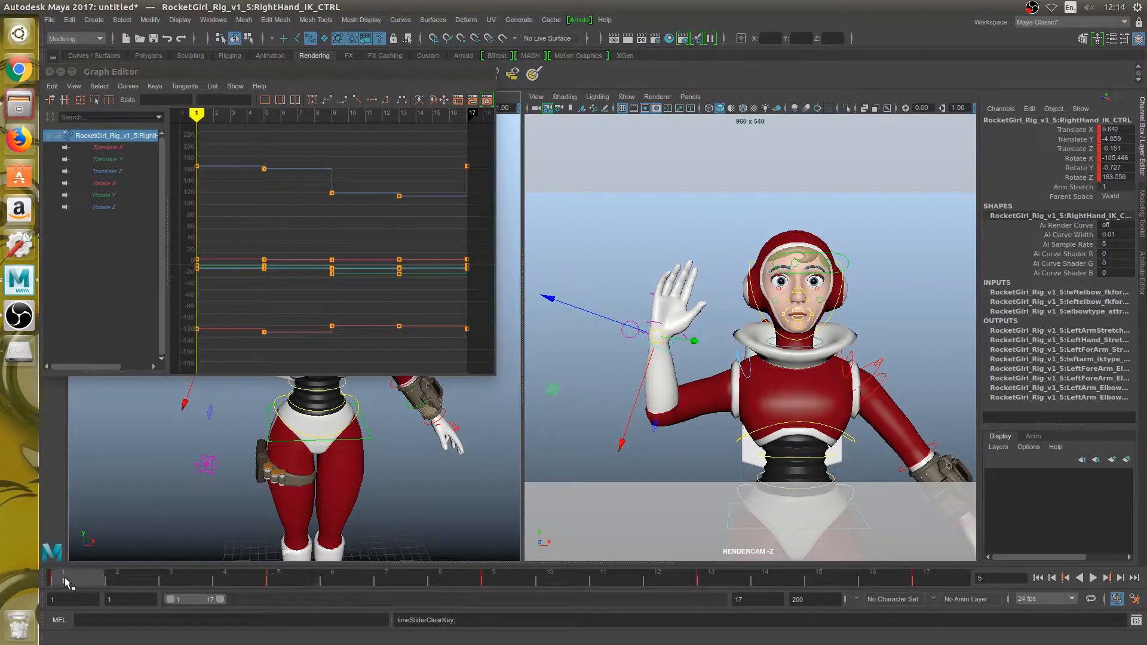
{"action": "left_click", "coordinate": [281, 578]}
{"action": "left_click", "coordinate": [101, 577]}
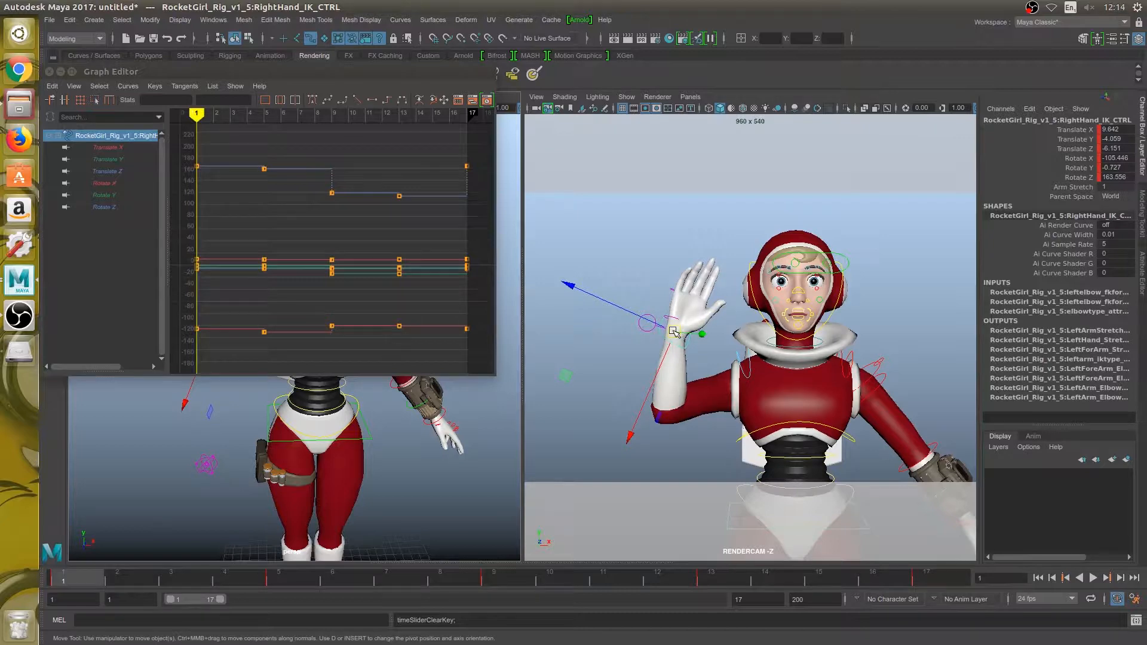
{"action": "left_click", "coordinate": [280, 577]}
{"action": "key", "text": "ctrl+z"}
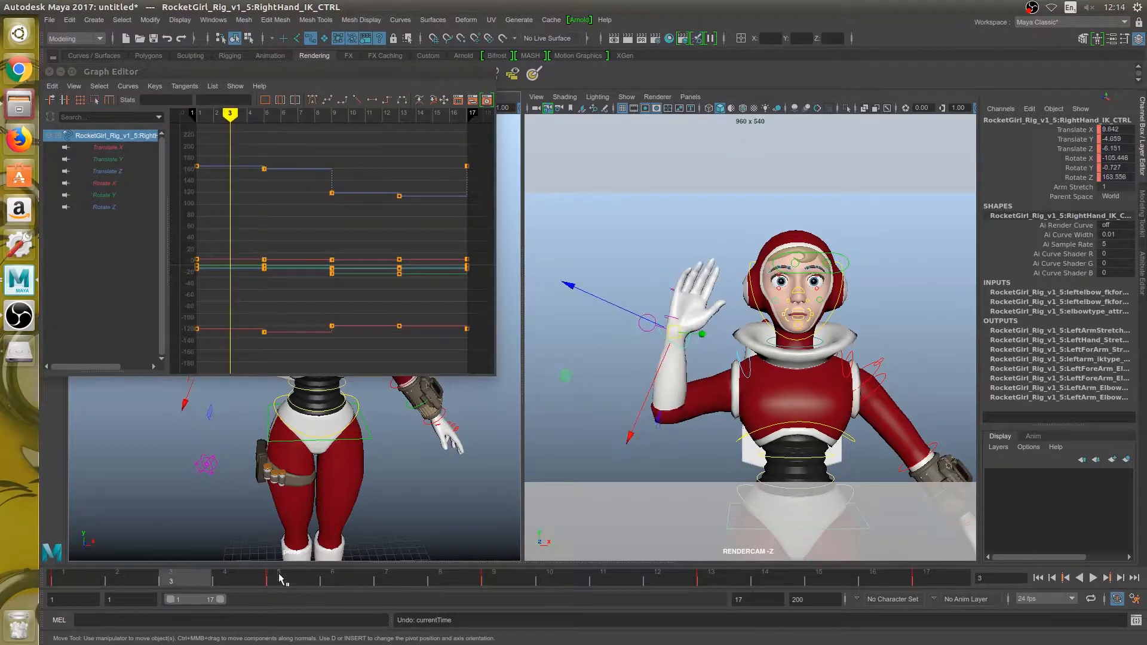
{"action": "left_click", "coordinate": [279, 576]}
{"action": "key", "text": "ctrl+z"}
{"action": "key", "text": "ctrl+z"}
{"action": "key", "text": "ctrl+z"}
{"action": "key", "text": "ctrl+z"}
{"action": "key", "text": "ctrl+z"}
{"action": "key", "text": "ctrl+z"}
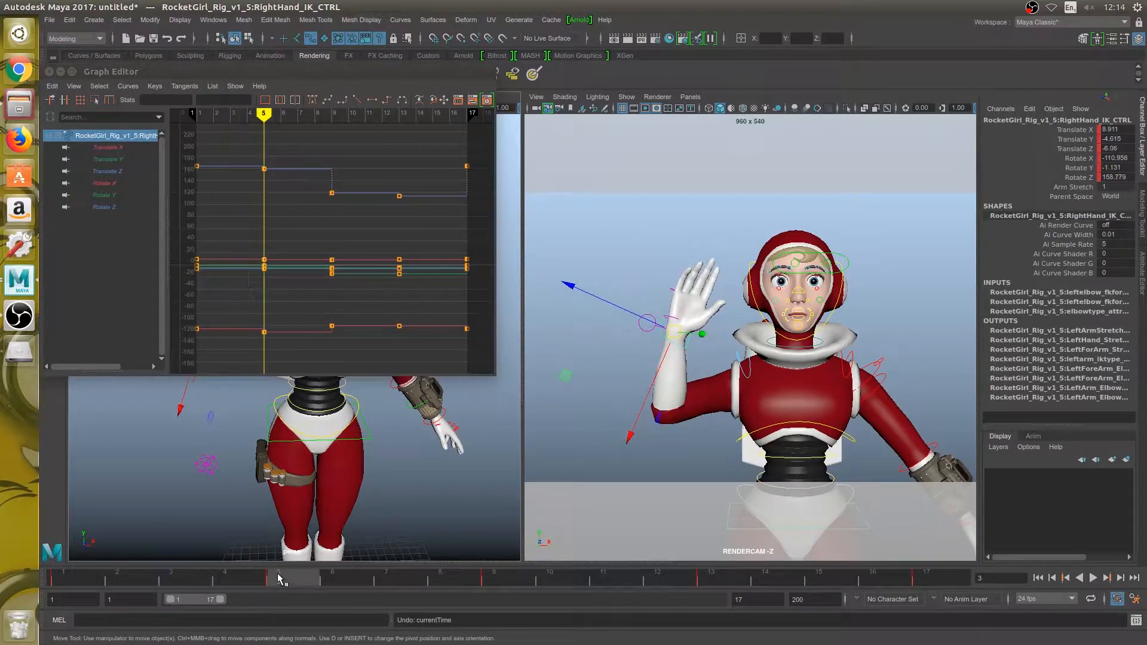
{"action": "key", "text": "ctrl+z"}
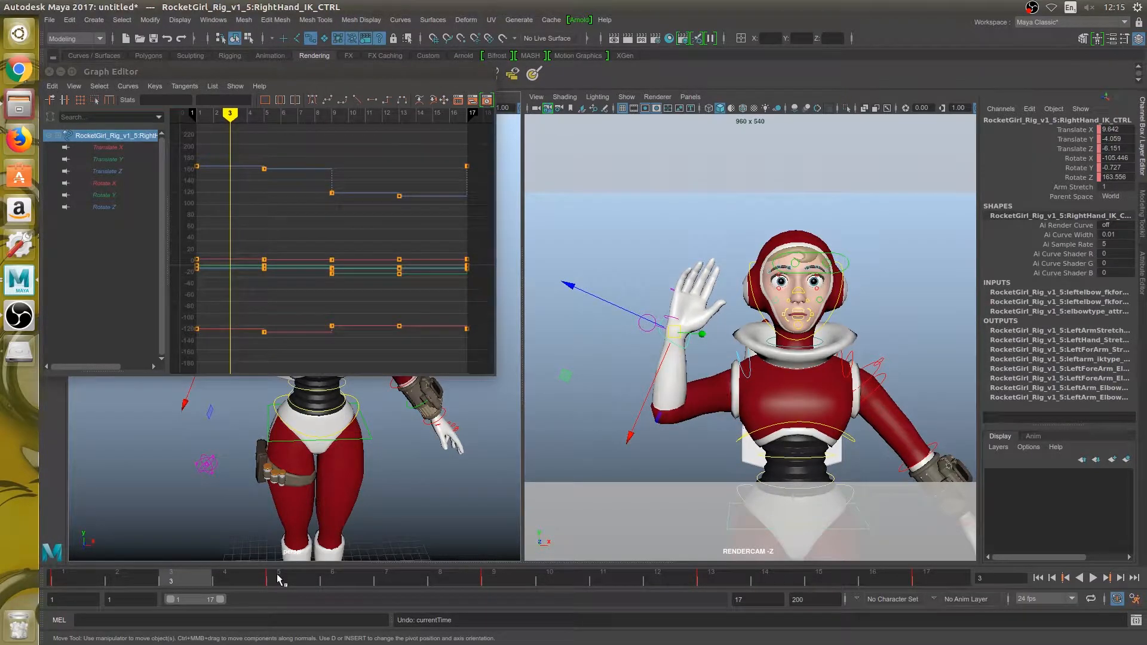
{"action": "key", "text": "ctrl+z"}
{"action": "key", "text": "ctrl+z"}
{"action": "left_click", "coordinate": [278, 579]}
{"action": "key", "text": "ctrl+z"}
{"action": "left_click", "coordinate": [278, 578]}
{"action": "key", "text": "ctrl+z"}
{"action": "left_click", "coordinate": [278, 578]}
{"action": "key", "text": "ctrl+z"}
{"action": "left_click", "coordinate": [277, 578]}
{"action": "key", "text": "ctrl+z"}
At frame 3, move the right hand IK control to Translate X 9.469, Y -4.322, Z -6.13, key it and play back the wave.
{"action": "left_click", "coordinate": [673, 336]}
{"action": "left_click_drag", "start_coordinate": [672, 334], "coordinate": [669, 336]}
{"action": "key", "text": "s"}
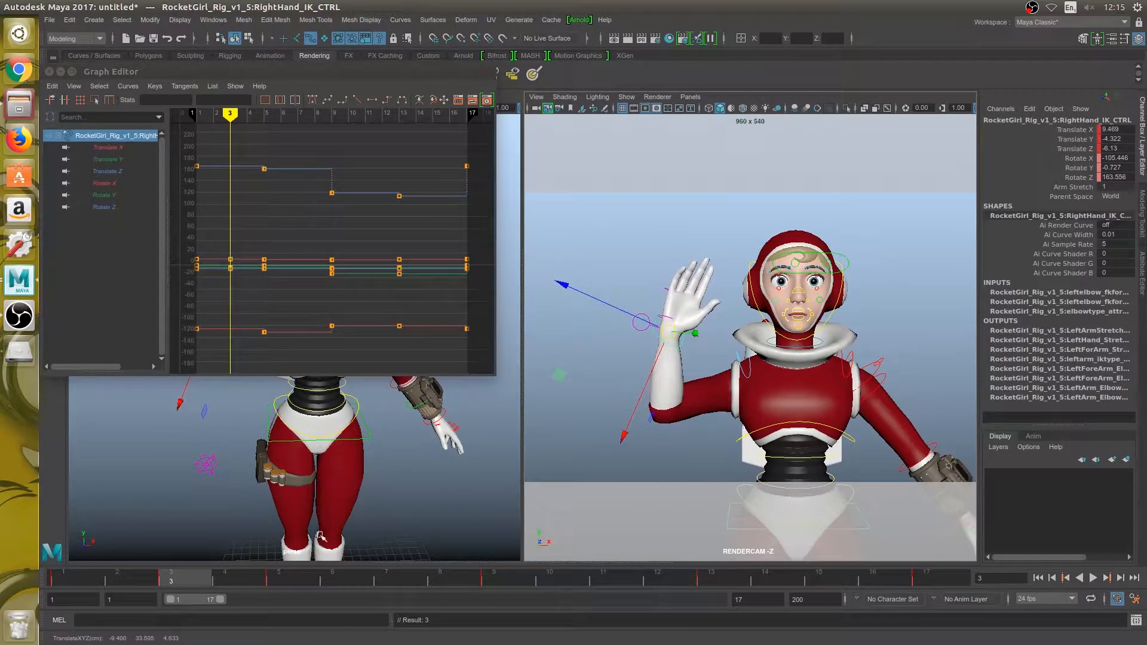
{"action": "key", "text": "alt+v"}
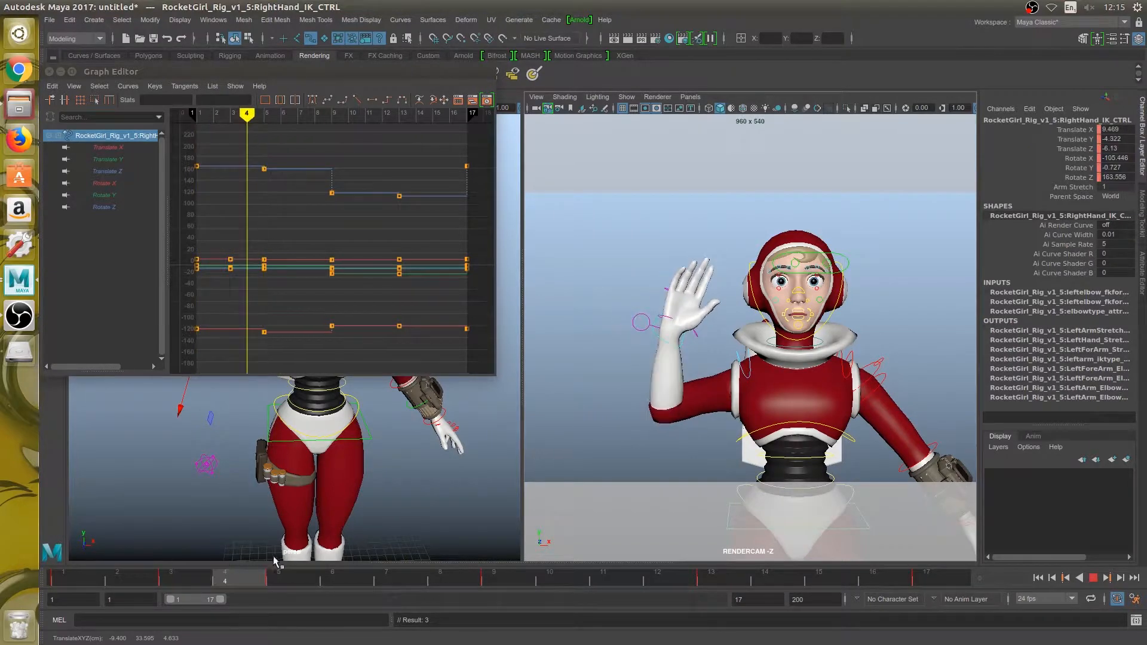
{"action": "key", "text": "alt+v"}
Nudge the right hand control at frame 3 to Translate X 9.385, Y -4.375, Z -6.119, key its translation and preview the playback.
{"action": "left_click", "coordinate": [178, 579]}
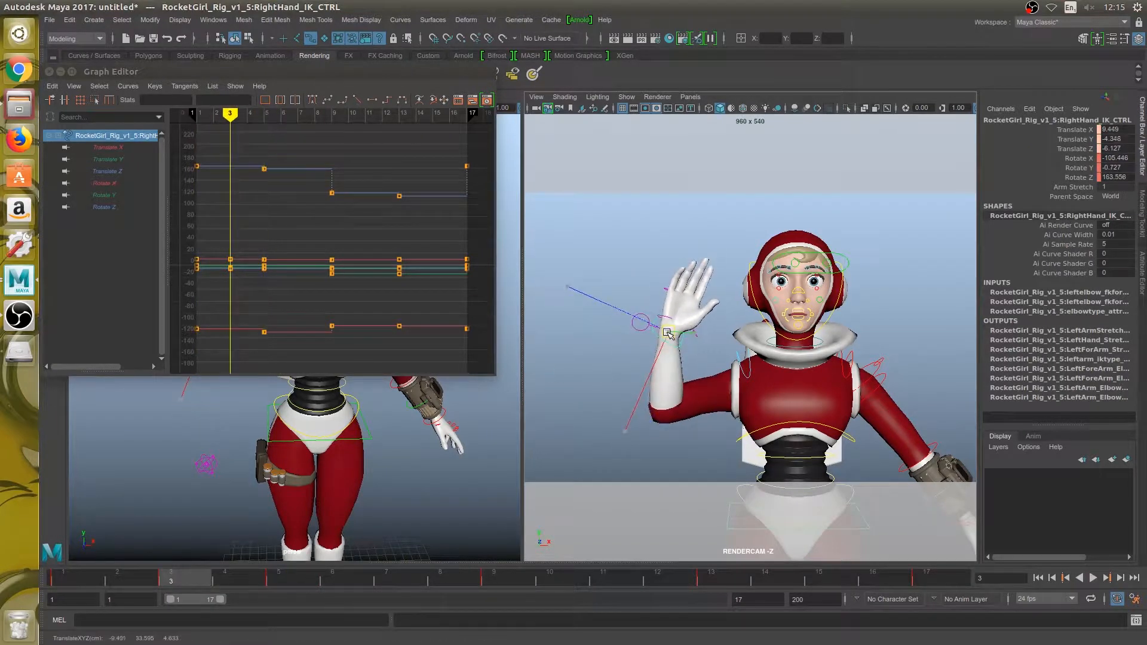
{"action": "key", "text": "shift+w"}
{"action": "key", "text": "alt+v"}
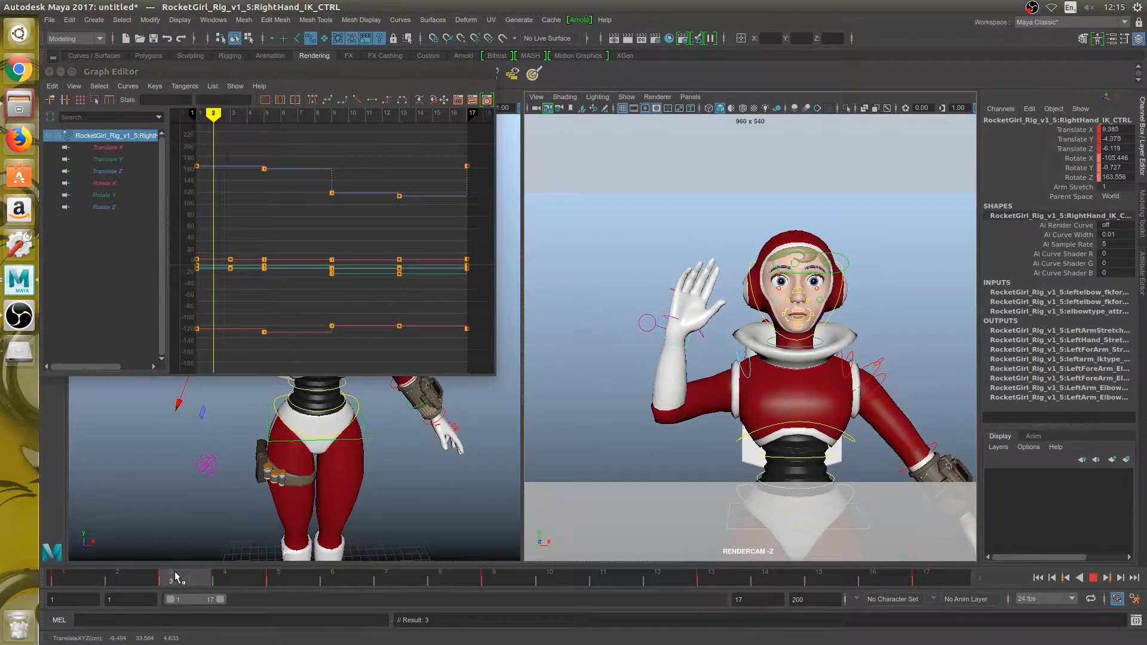
{"action": "key", "text": "alt+v"}
Raise the frame 3 key on the right hand's Translate X curve to about 9.49.
{"action": "left_click", "coordinate": [108, 159]}
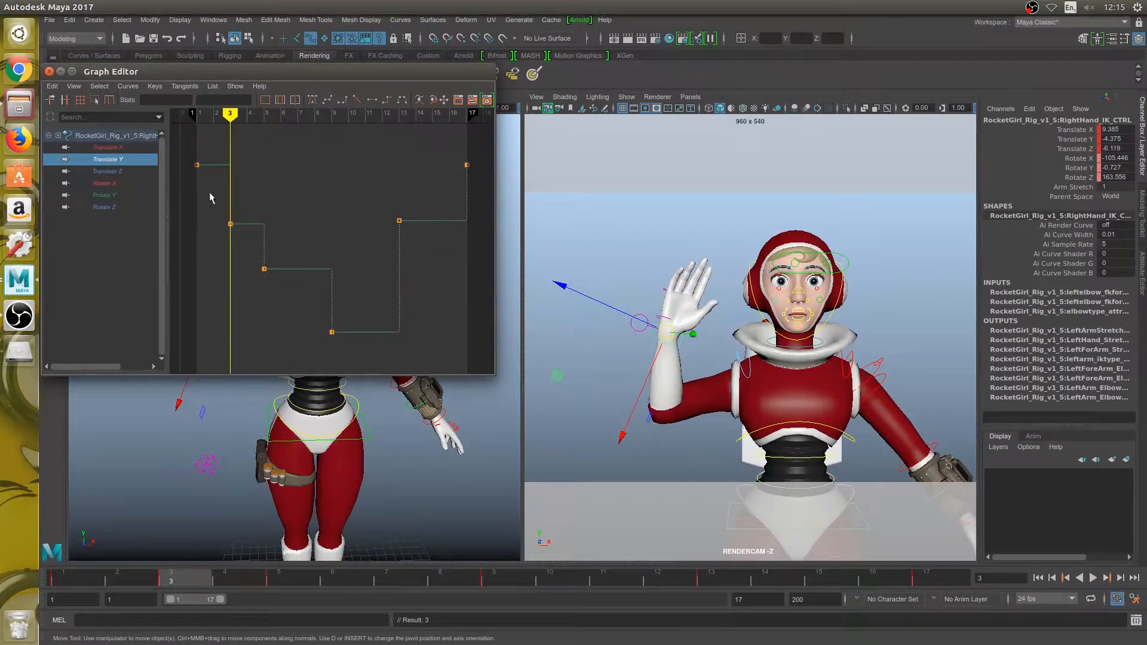
{"action": "left_click", "coordinate": [124, 147]}
{"action": "left_click_drag", "start_coordinate": [208, 202], "coordinate": [245, 235]}
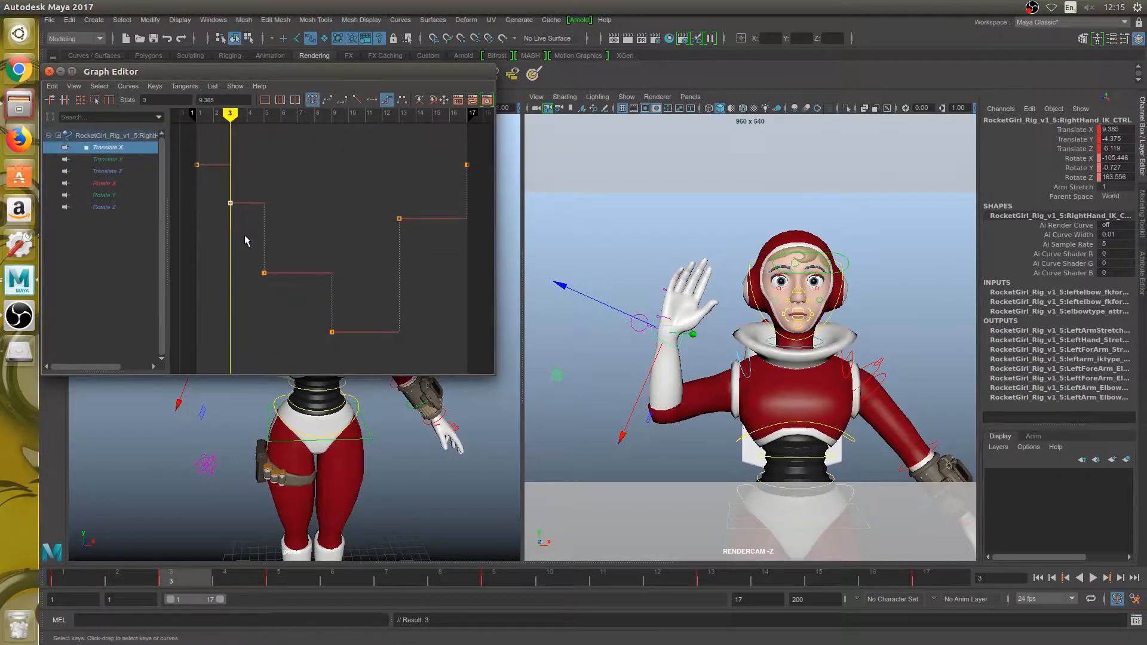
{"action": "left_click", "coordinate": [251, 226]}
{"action": "left_click_drag", "start_coordinate": [212, 199], "coordinate": [253, 233]}
{"action": "middle_click_drag", "start_coordinate": [229, 203], "coordinate": [229, 187]}
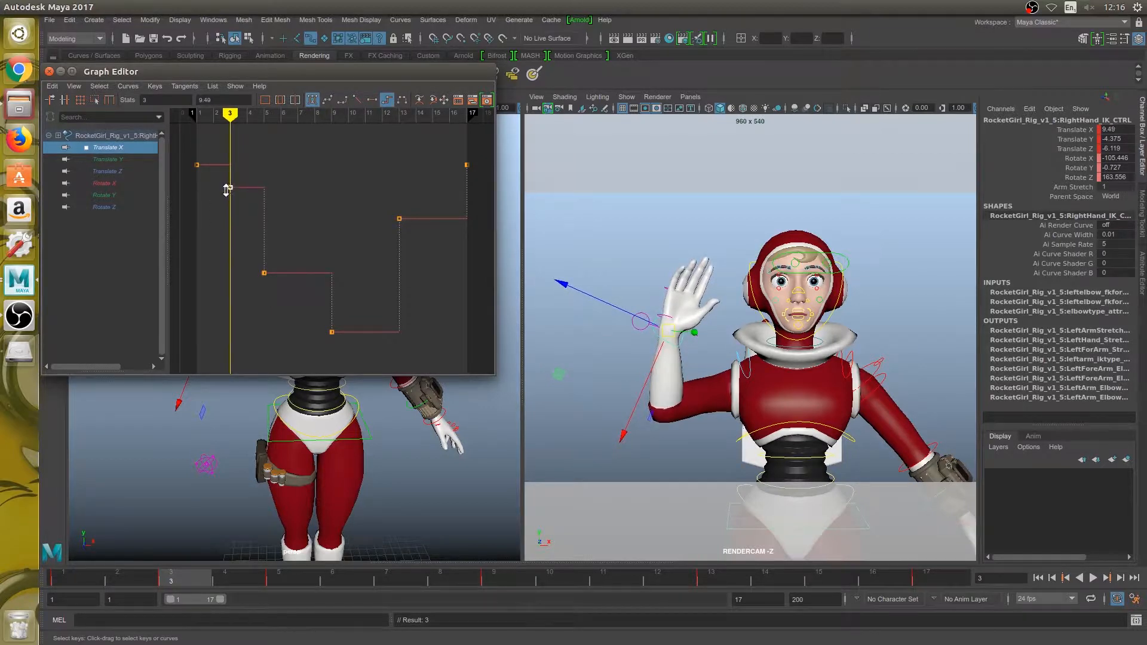
Raise the frame 3 key on the right hand's Translate Y curve to about -4.193.
{"action": "left_click", "coordinate": [107, 159]}
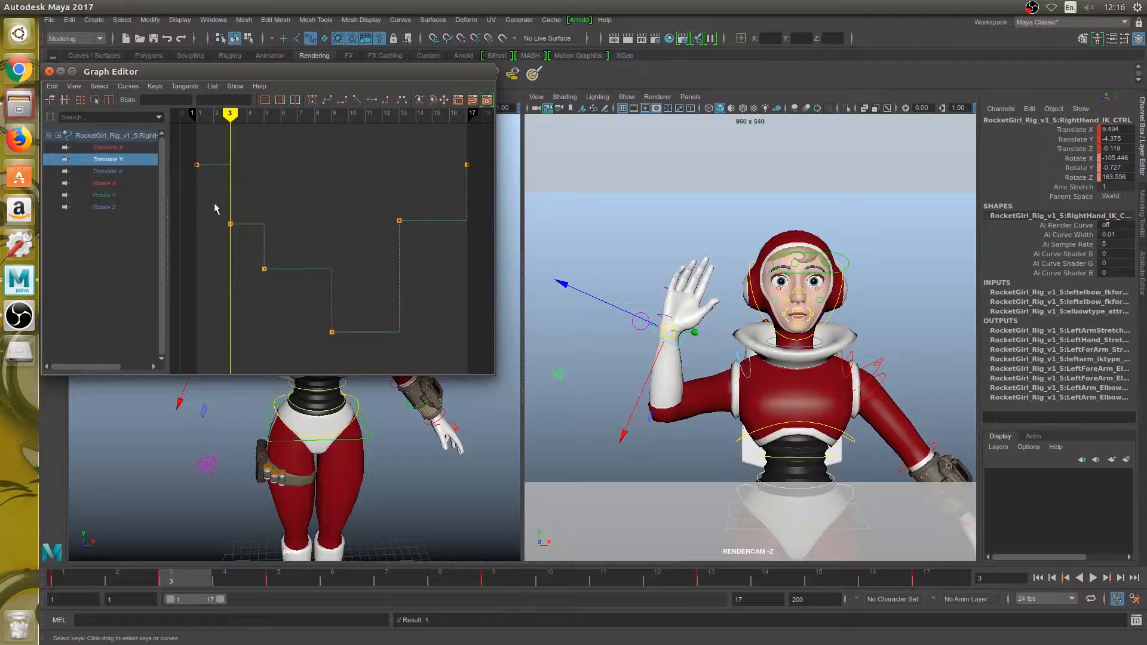
{"action": "left_click_drag", "start_coordinate": [216, 209], "coordinate": [242, 250]}
{"action": "middle_click_drag", "start_coordinate": [234, 235], "coordinate": [234, 201]}
Lower the frame 3 key on the Translate Z curve to about -6.13 and play back the wave.
{"action": "left_click", "coordinate": [147, 172]}
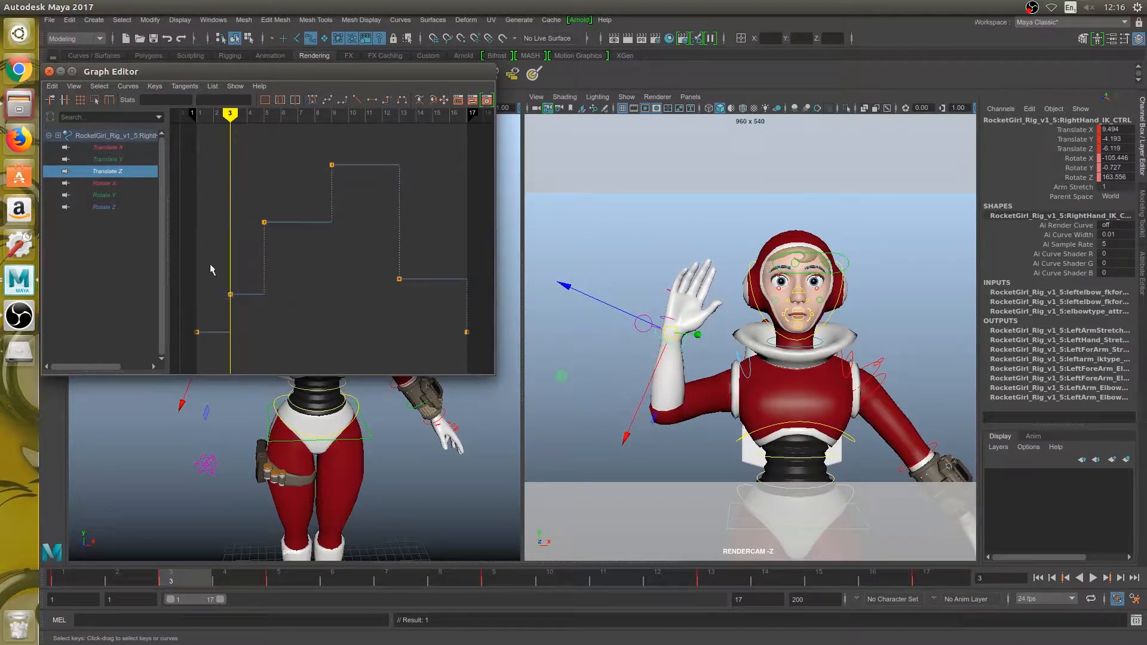
{"action": "left_click_drag", "start_coordinate": [211, 270], "coordinate": [240, 298]}
{"action": "middle_click_drag", "start_coordinate": [240, 294], "coordinate": [241, 313]}
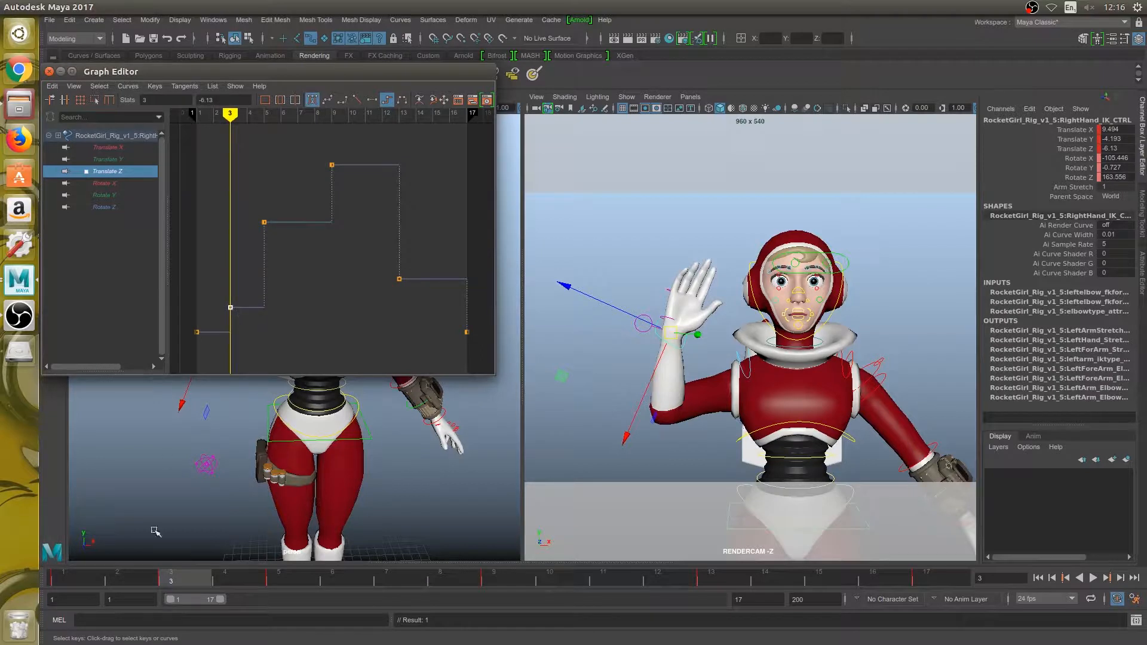
{"action": "key", "text": "alt+v"}
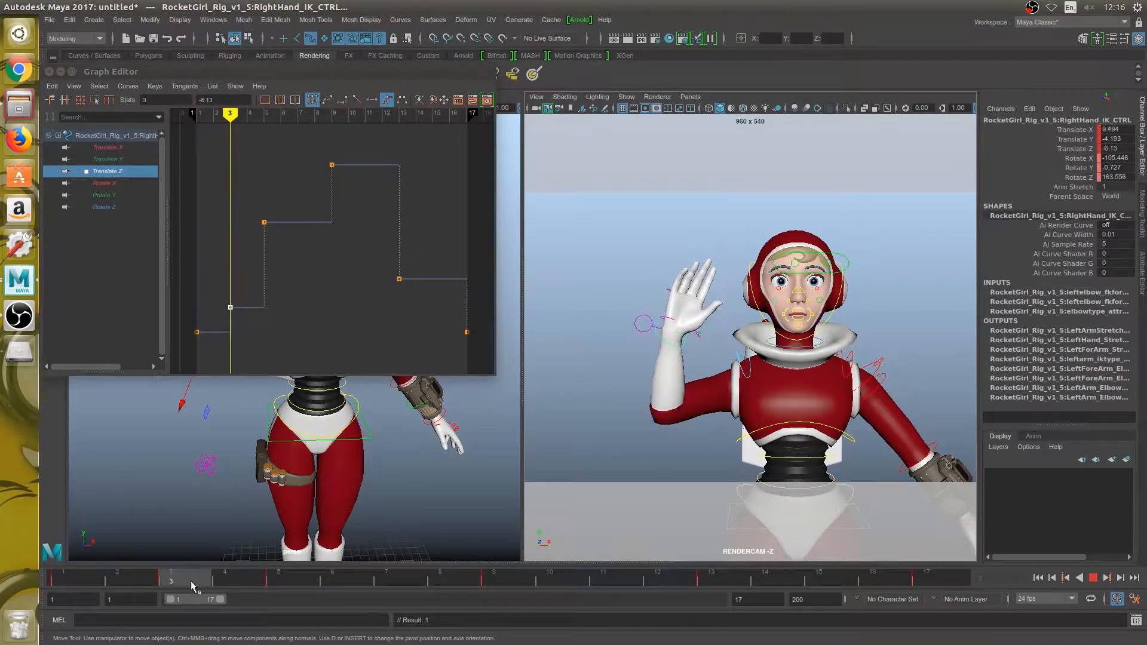
{"action": "key", "text": "alt+v"}
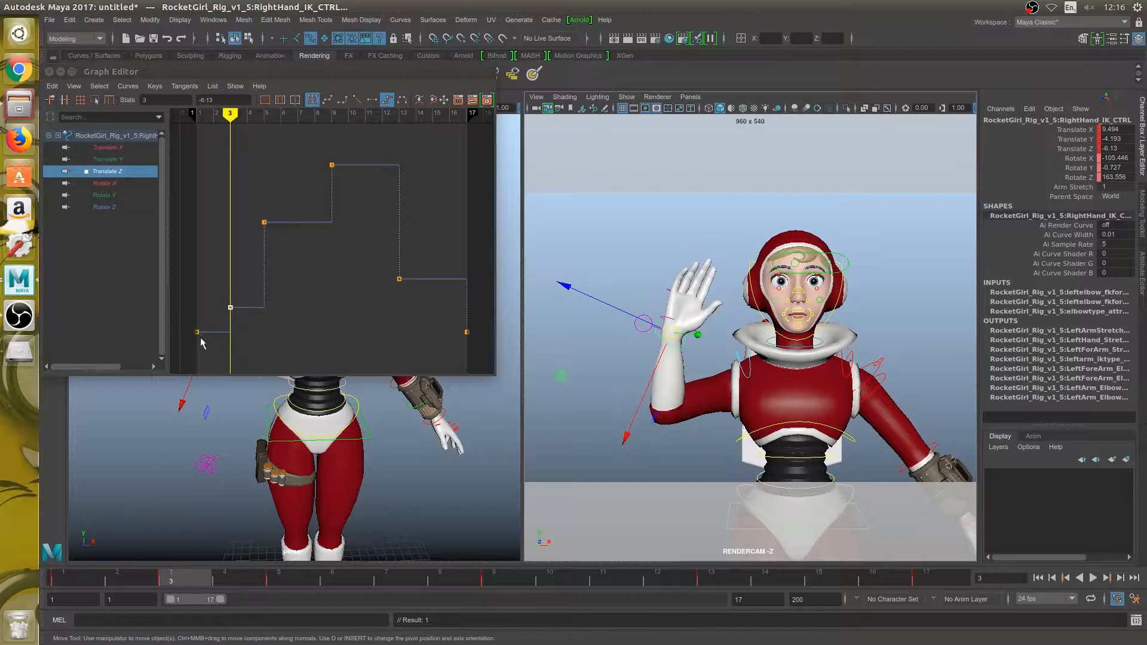
Fine-tune the frame 3 keys, lowering Translate Z to about -6.134 and raising Translate Y to about -4.151.
{"action": "left_click", "coordinate": [251, 323]}
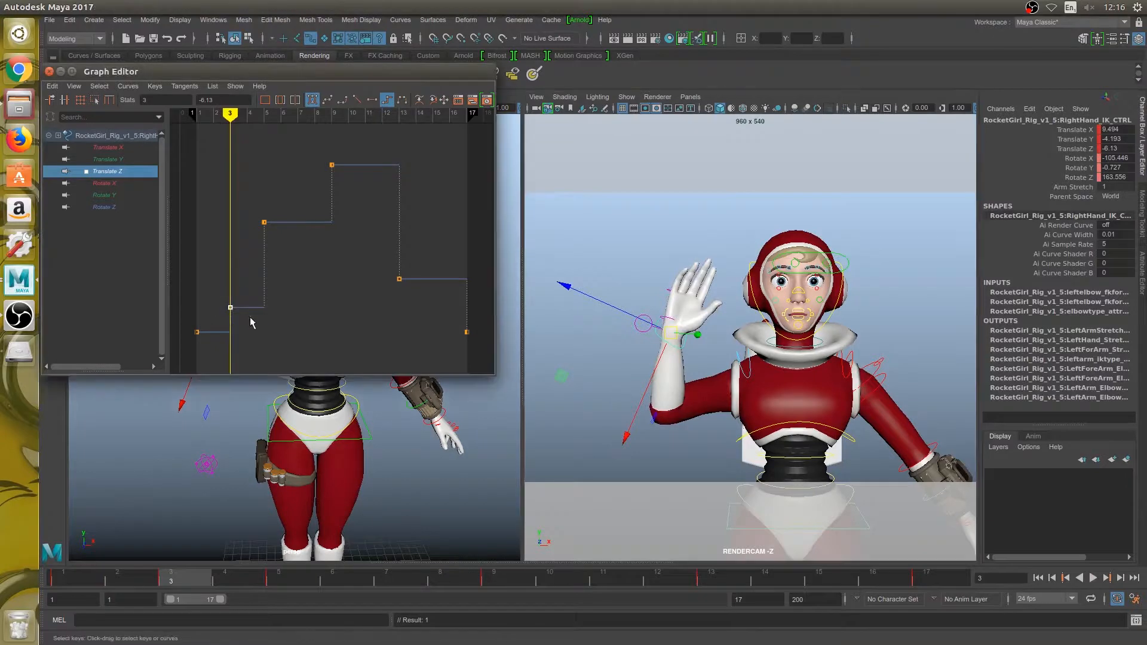
{"action": "middle_click_drag", "start_coordinate": [250, 315], "coordinate": [250, 327]}
{"action": "left_click", "coordinate": [115, 160]}
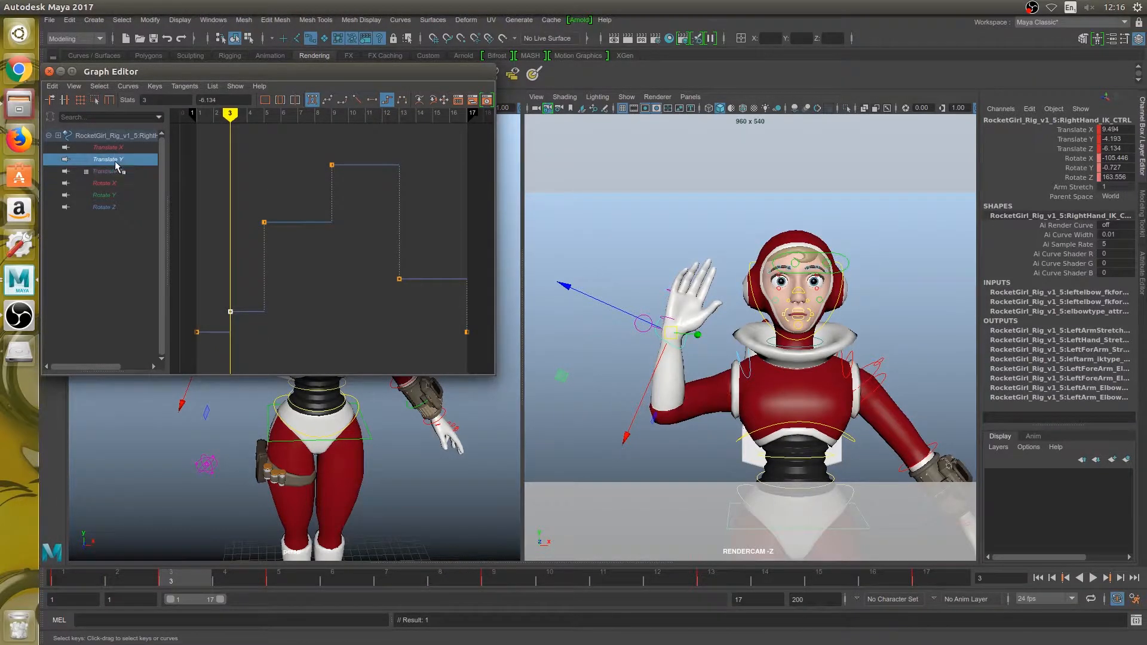
{"action": "middle_click_drag", "start_coordinate": [252, 257], "coordinate": [252, 244]}
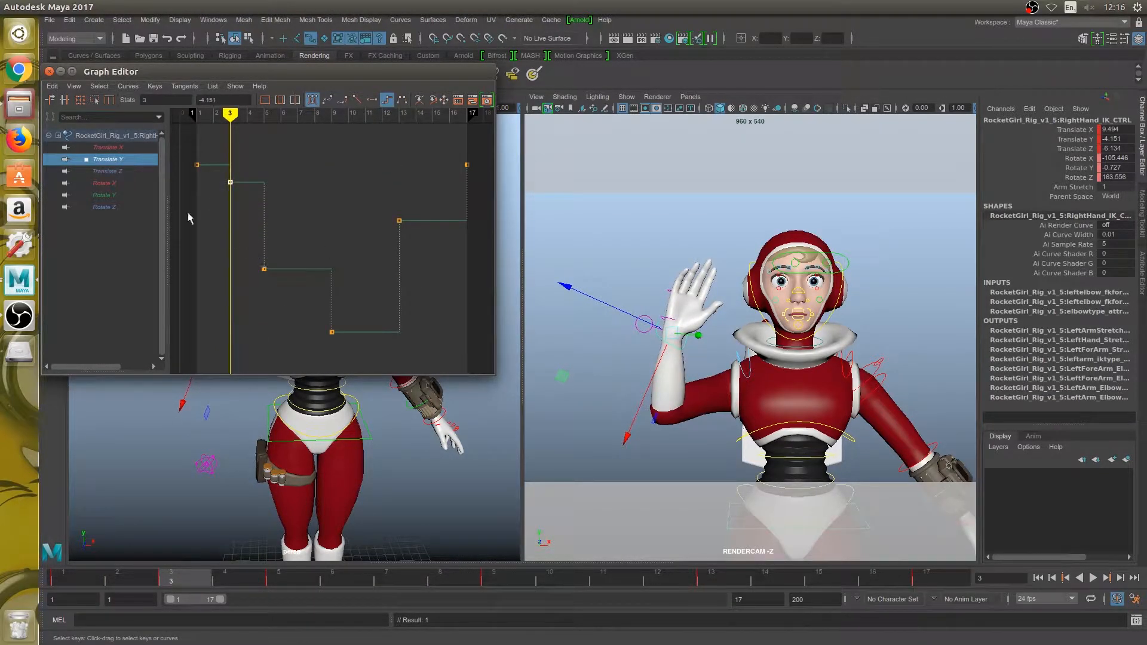
Raise the frame 3 Translate X key to about 9.523, and review the three translate curves together and individually.
{"action": "left_click", "coordinate": [108, 147]}
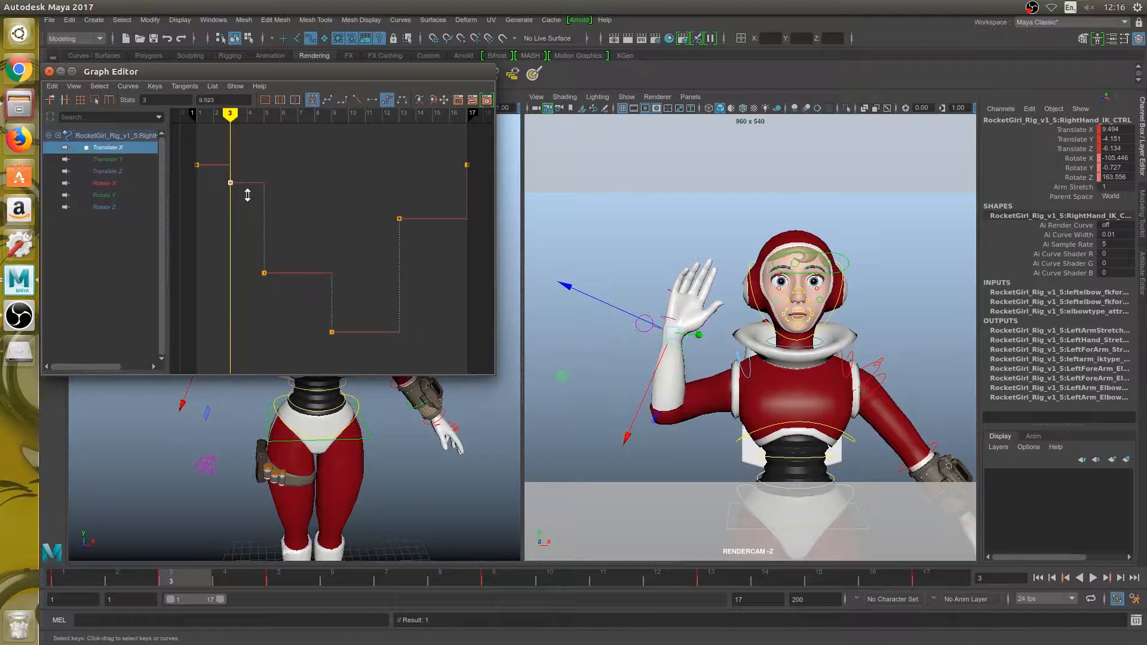
{"action": "middle_click_drag", "start_coordinate": [249, 200], "coordinate": [249, 195]}
{"action": "left_click", "coordinate": [115, 159]}
{"action": "left_click", "coordinate": [119, 171]}
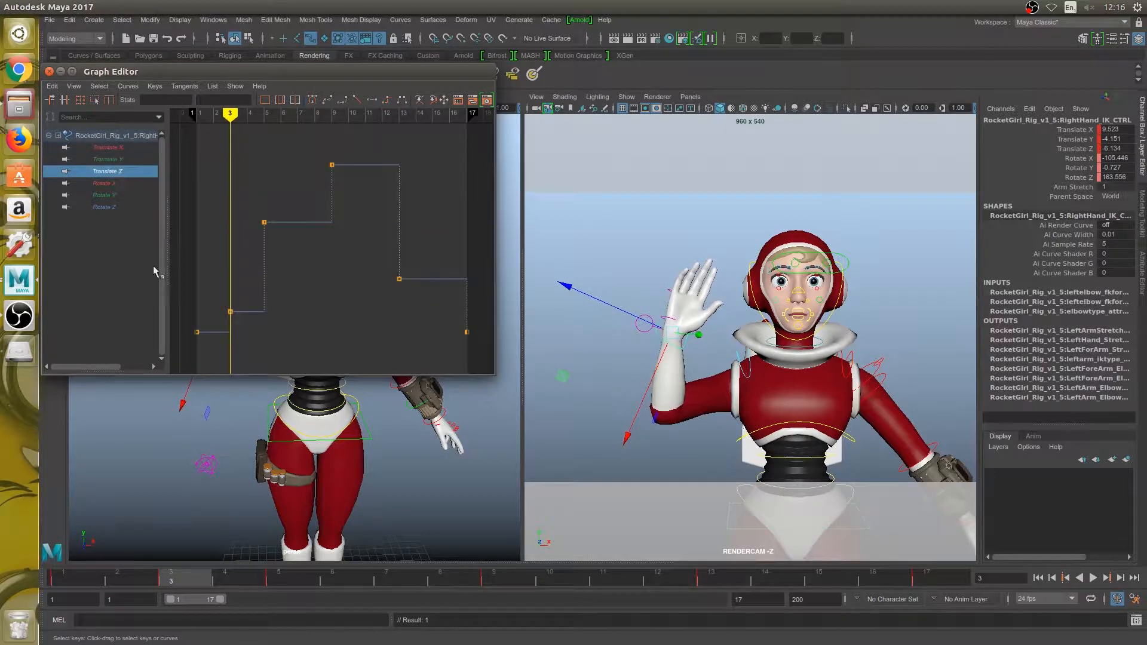
{"action": "left_click_drag", "start_coordinate": [116, 147], "coordinate": [139, 173]}
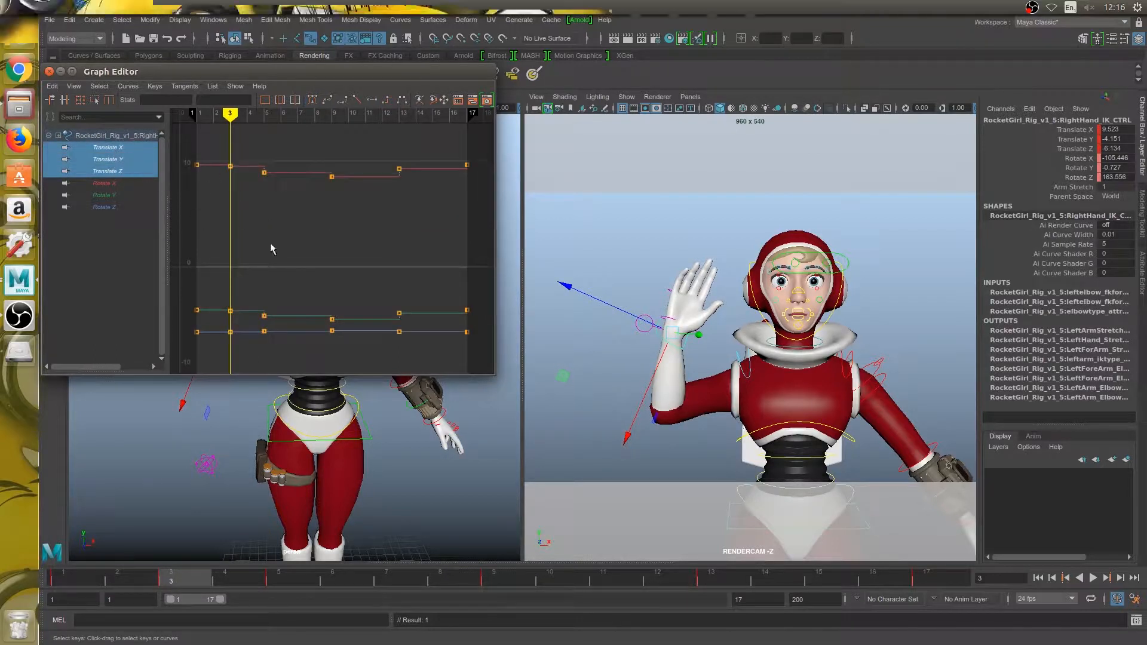
{"action": "left_click", "coordinate": [121, 148]}
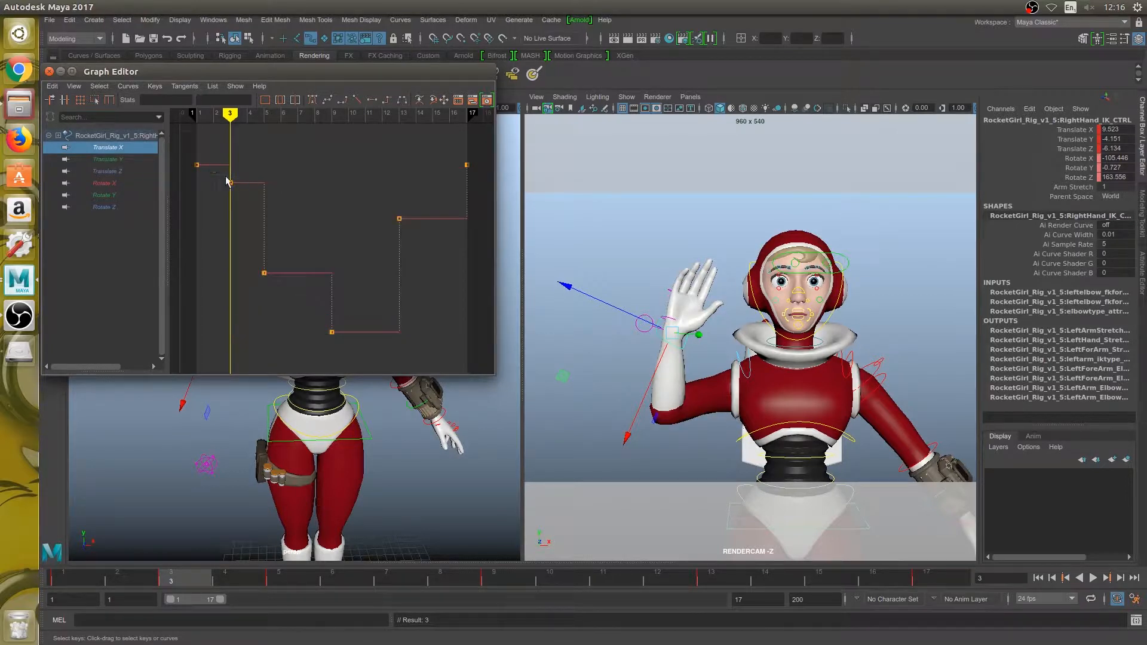
{"action": "left_click", "coordinate": [119, 160]}
{"action": "left_click", "coordinate": [117, 171]}
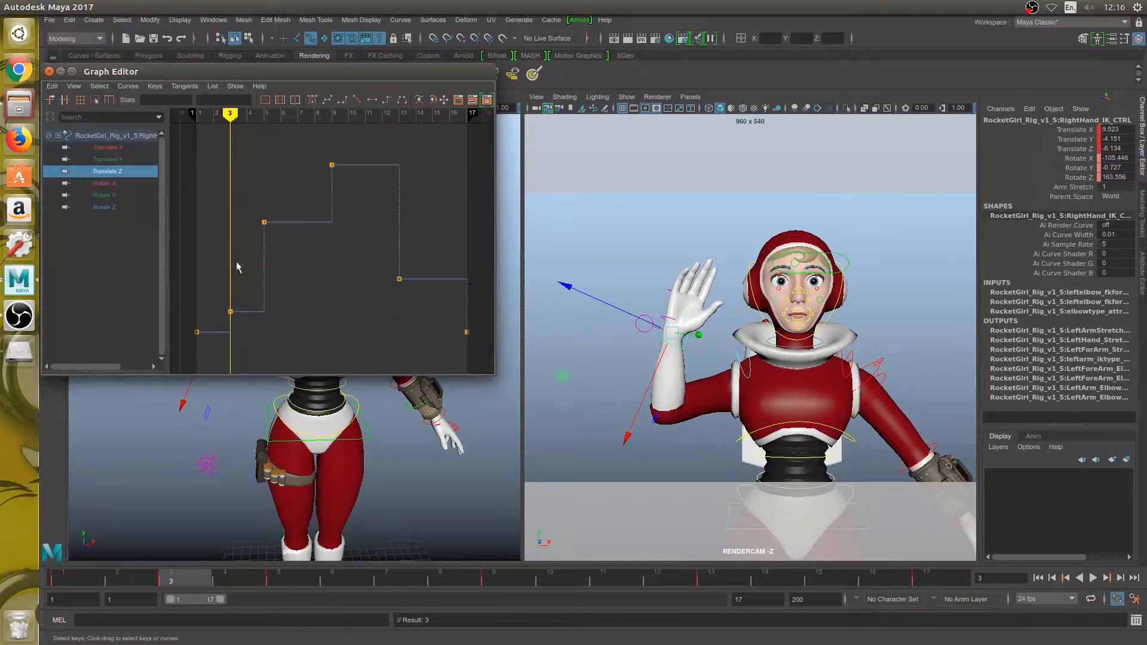
Go back to frame 1, and flip repeatedly between frames 15 and 17 to compare the hand poses at the wave's end.
{"action": "left_click_drag", "start_coordinate": [174, 581], "coordinate": [86, 584]}
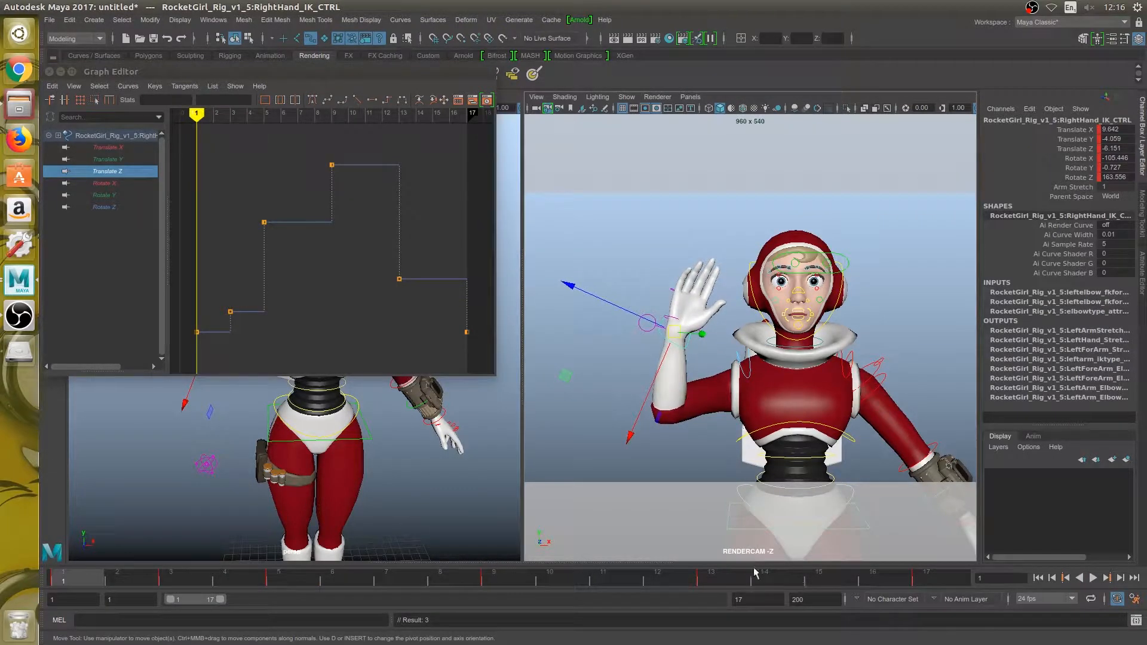
{"action": "left_click", "coordinate": [822, 583]}
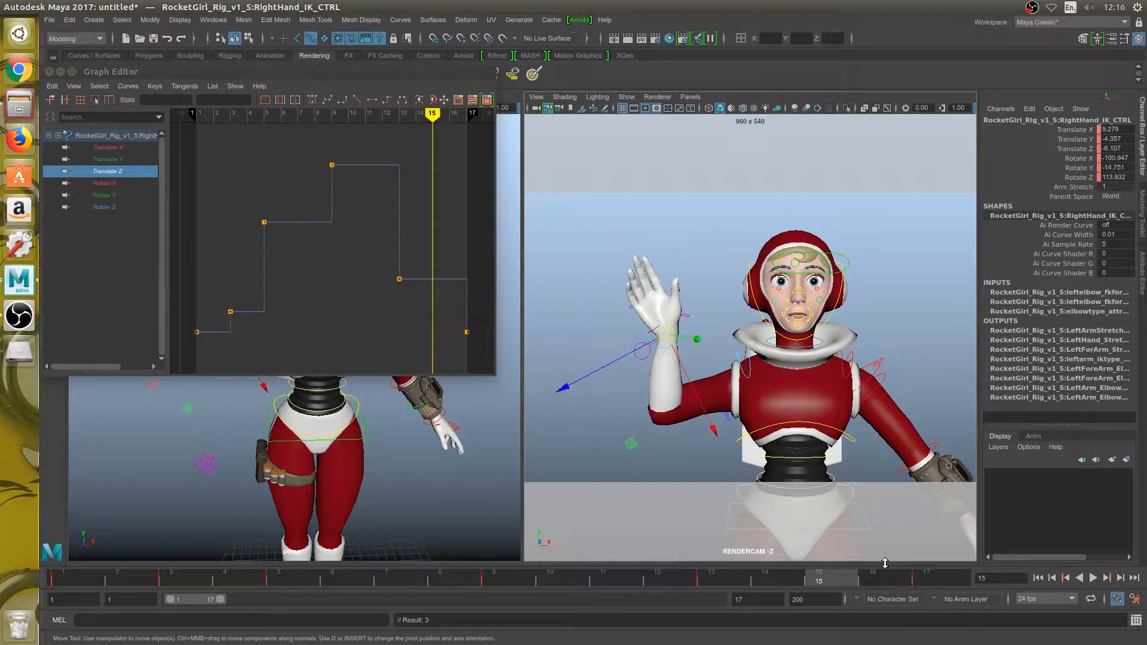
{"action": "left_click", "coordinate": [923, 580]}
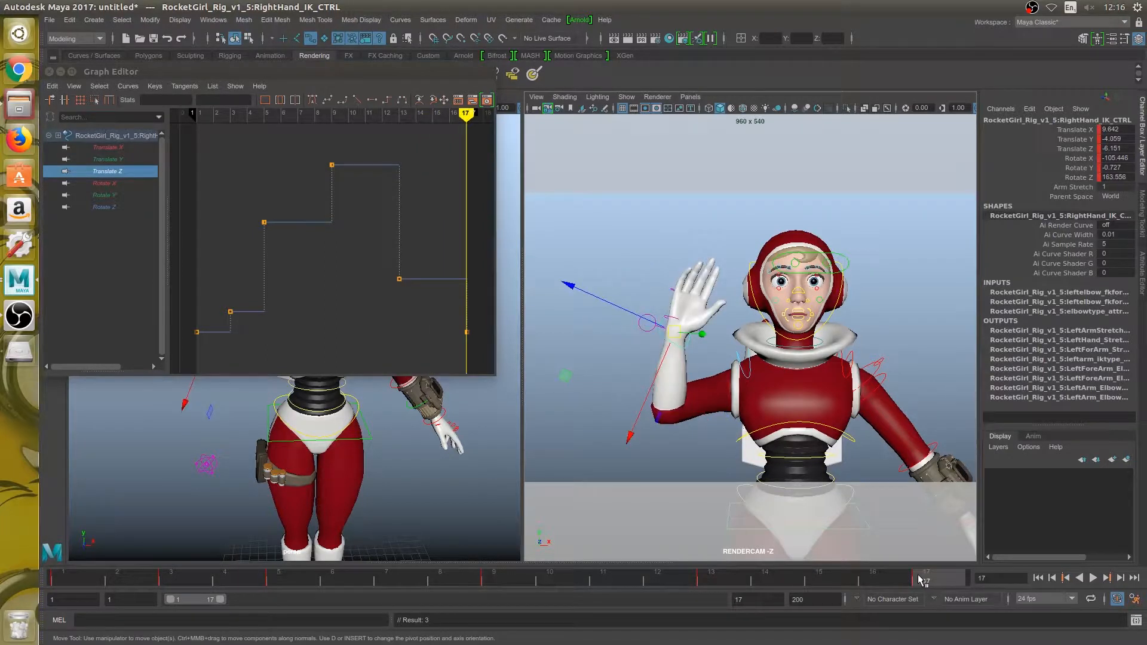
{"action": "left_click", "coordinate": [832, 579]}
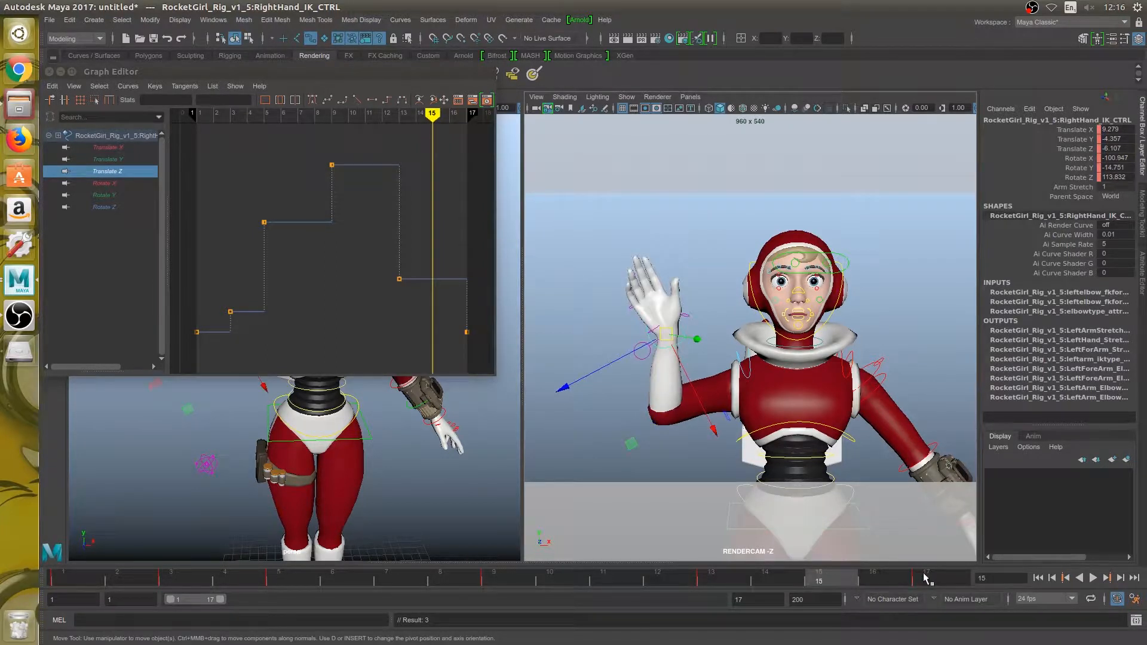
{"action": "left_click", "coordinate": [923, 580]}
{"action": "left_click", "coordinate": [835, 582]}
{"action": "left_click", "coordinate": [924, 582]}
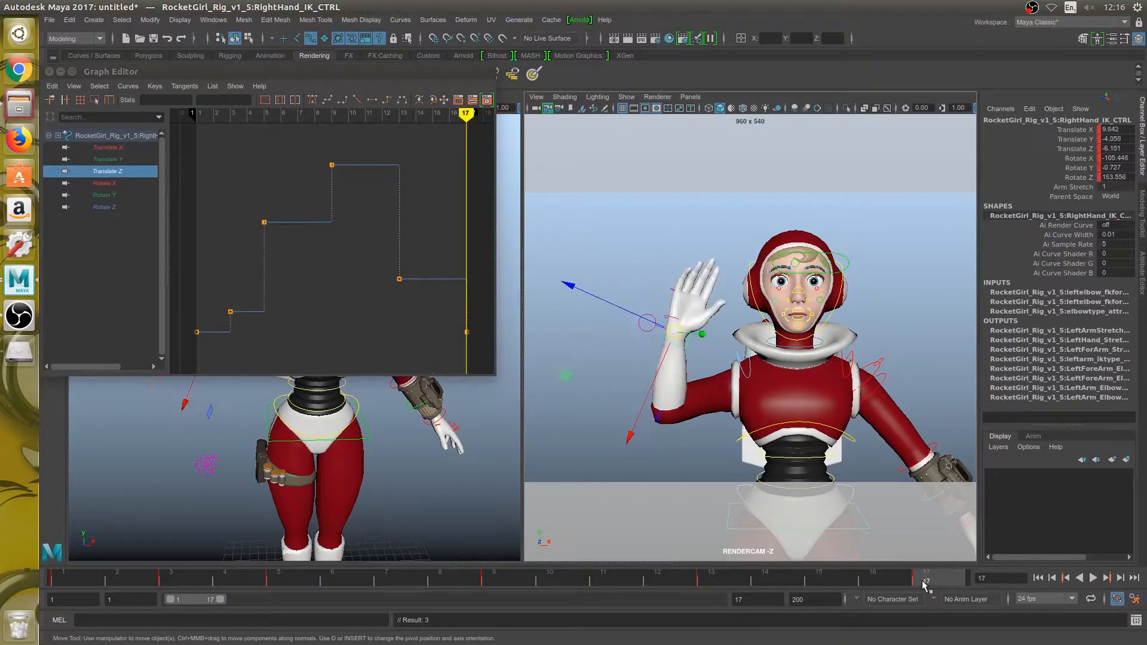
{"action": "left_click", "coordinate": [836, 583]}
{"action": "left_click", "coordinate": [920, 582]}
{"action": "left_click", "coordinate": [838, 574]}
{"action": "left_click", "coordinate": [911, 580]}
Rotate the right hand control at frame 3 to about X -108.326, Y 0.615, Z 166.438, and compare it with frames 1 and 5.
{"action": "left_click_drag", "start_coordinate": [82, 572], "coordinate": [181, 574]}
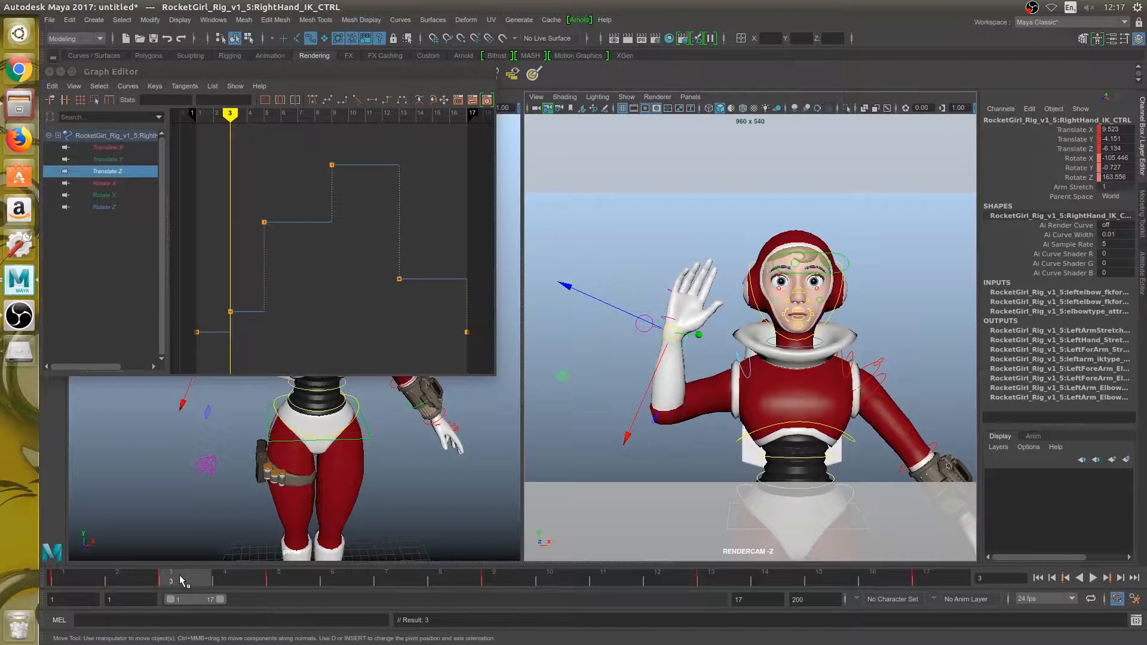
{"action": "key", "text": "e"}
{"action": "left_click_drag", "start_coordinate": [703, 248], "coordinate": [612, 381]}
{"action": "left_click", "coordinate": [75, 574]}
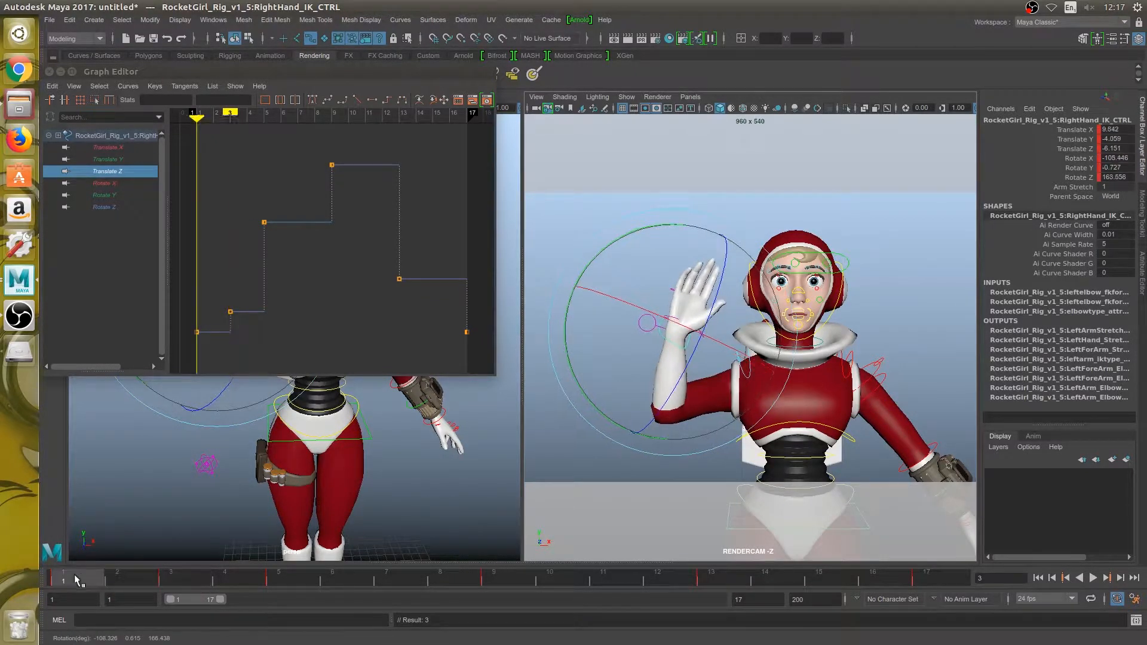
{"action": "left_click", "coordinate": [191, 573]}
{"action": "left_click", "coordinate": [293, 575]}
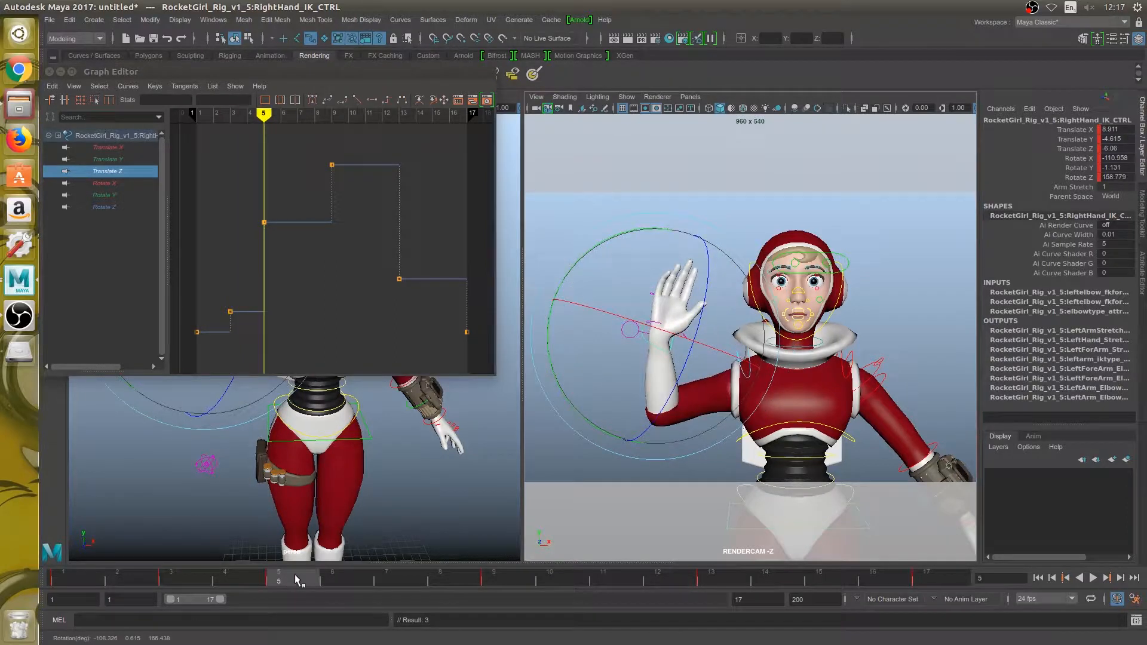
{"action": "left_click", "coordinate": [75, 574]}
{"action": "left_click", "coordinate": [184, 577]}
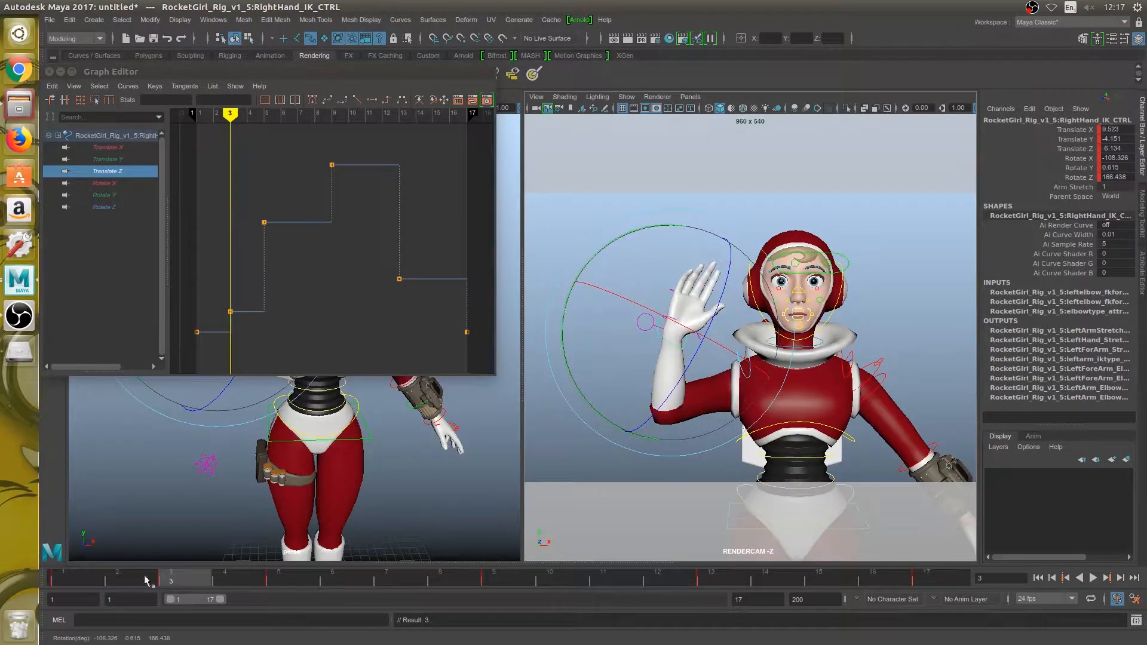
{"action": "left_click", "coordinate": [73, 579]}
Rotate the hand at frame 3 further to about X -110.078, Y 1.123, Z 167.107, and compare it with frame 1.
{"action": "left_click", "coordinate": [176, 578]}
{"action": "left_click_drag", "start_coordinate": [663, 276], "coordinate": [664, 286]}
{"action": "left_click", "coordinate": [98, 575]}
{"action": "left_click", "coordinate": [199, 575]}
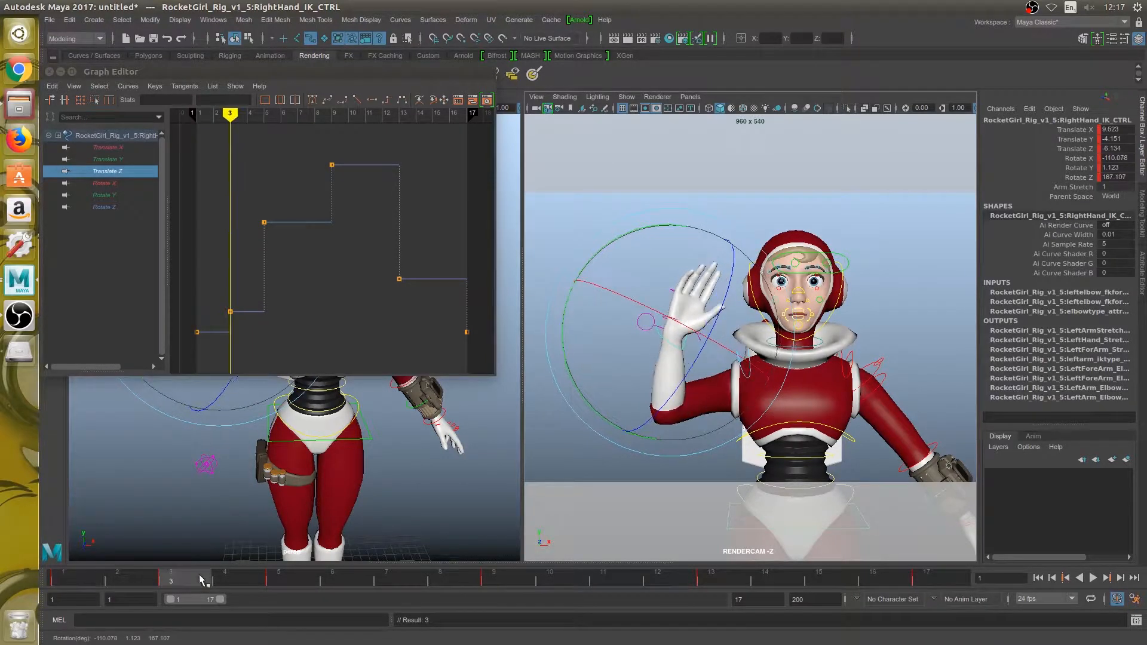
Rotate the right hand control at frame 3 to about X -112.795, Y 1.737, Z 168.801, and compare it with frames 1 and 5.
{"action": "left_click", "coordinate": [292, 575]}
{"action": "left_click", "coordinate": [84, 576]}
{"action": "left_click", "coordinate": [184, 575]}
{"action": "left_click_drag", "start_coordinate": [685, 357], "coordinate": [689, 358]}
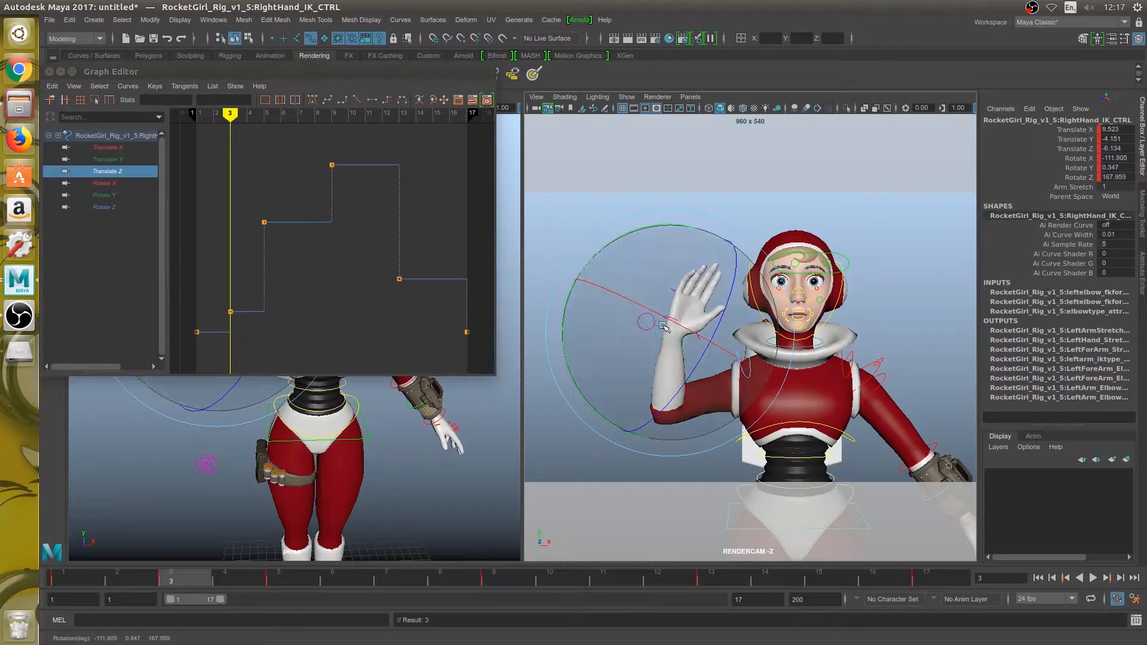
{"action": "left_click", "coordinate": [79, 574]}
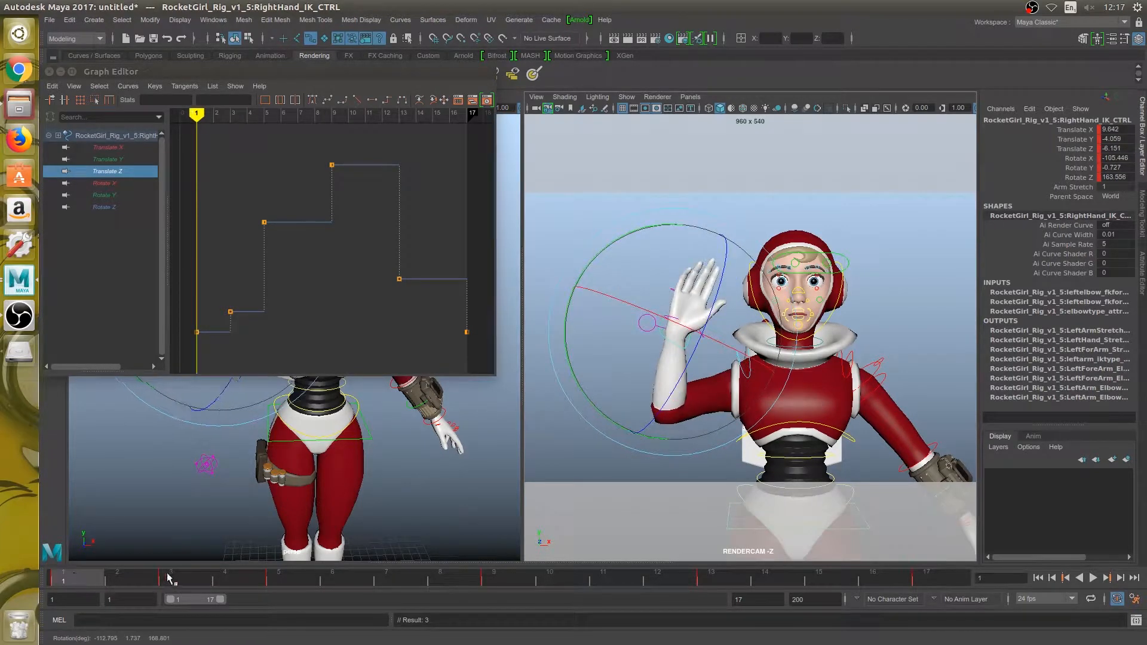
{"action": "left_click", "coordinate": [174, 577]}
{"action": "left_click", "coordinate": [84, 580]}
{"action": "left_click", "coordinate": [175, 571]}
{"action": "left_click", "coordinate": [93, 582]}
{"action": "left_click", "coordinate": [169, 578]}
{"action": "left_click", "coordinate": [283, 578]}
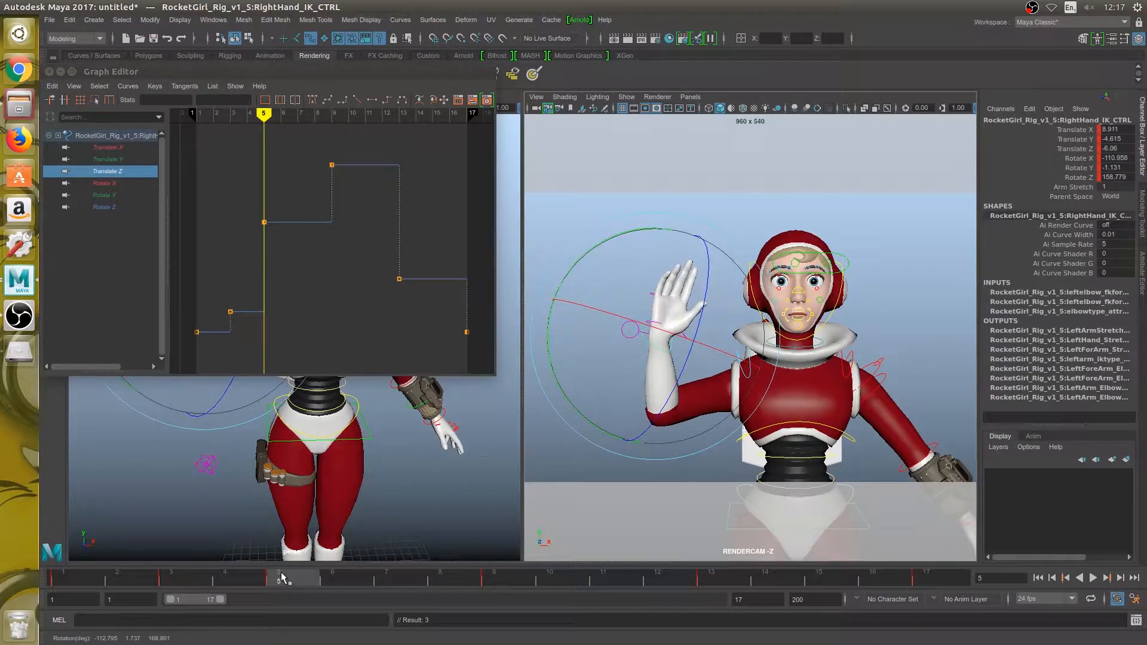
Scrub from frame 1 to 5, and flip repeatedly between frames 5 and 9 to compare the hand poses.
{"action": "left_click_drag", "start_coordinate": [90, 579], "coordinate": [272, 577]}
{"action": "left_click", "coordinate": [504, 578]}
{"action": "left_click", "coordinate": [288, 578]}
{"action": "left_click", "coordinate": [507, 574]}
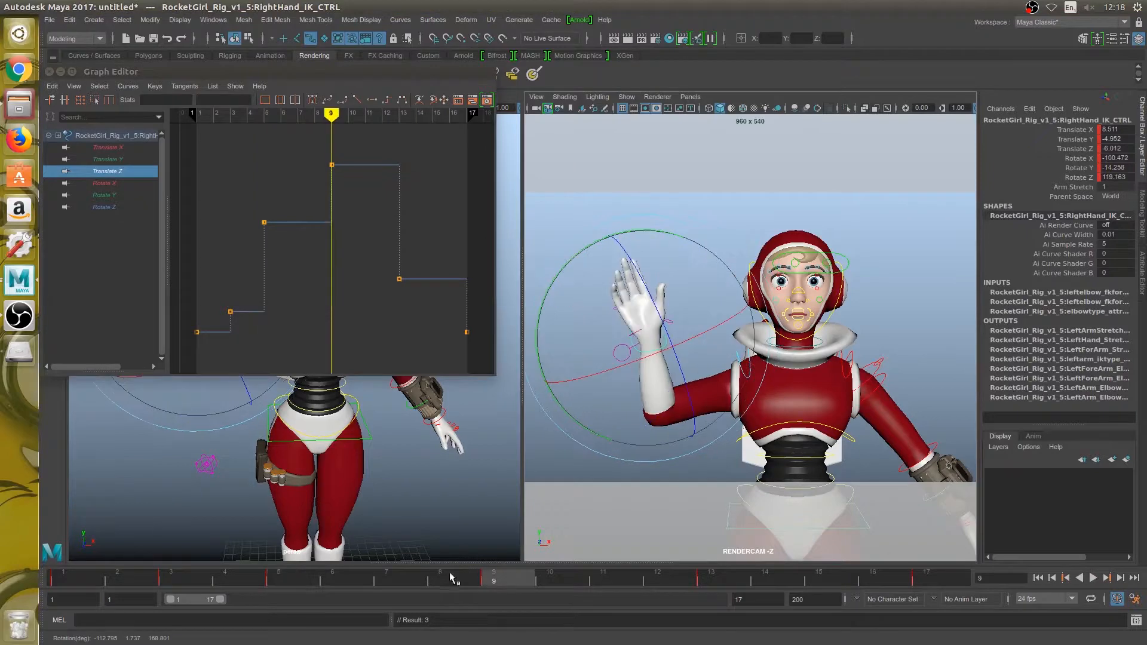
{"action": "left_click", "coordinate": [280, 577]}
{"action": "left_click", "coordinate": [494, 576]}
{"action": "left_click", "coordinate": [287, 579]}
{"action": "key", "text": "w"}
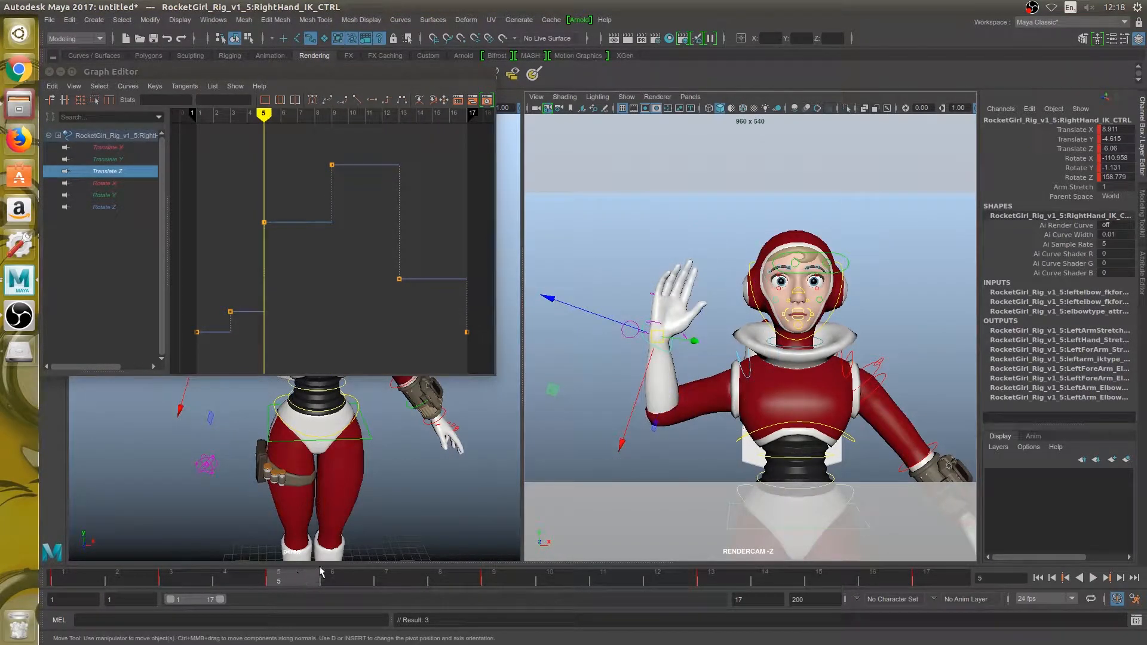
{"action": "left_click", "coordinate": [504, 573]}
{"action": "left_click", "coordinate": [278, 577]}
{"action": "left_click", "coordinate": [502, 576]}
{"action": "left_click", "coordinate": [285, 577]}
{"action": "left_click", "coordinate": [501, 577]}
{"action": "left_click", "coordinate": [294, 577]}
Move the right hand control at frame 7 to about X 8.681, Y -4.749, and raise its Translate Z key to about -6.022.
{"action": "left_click", "coordinate": [395, 578]}
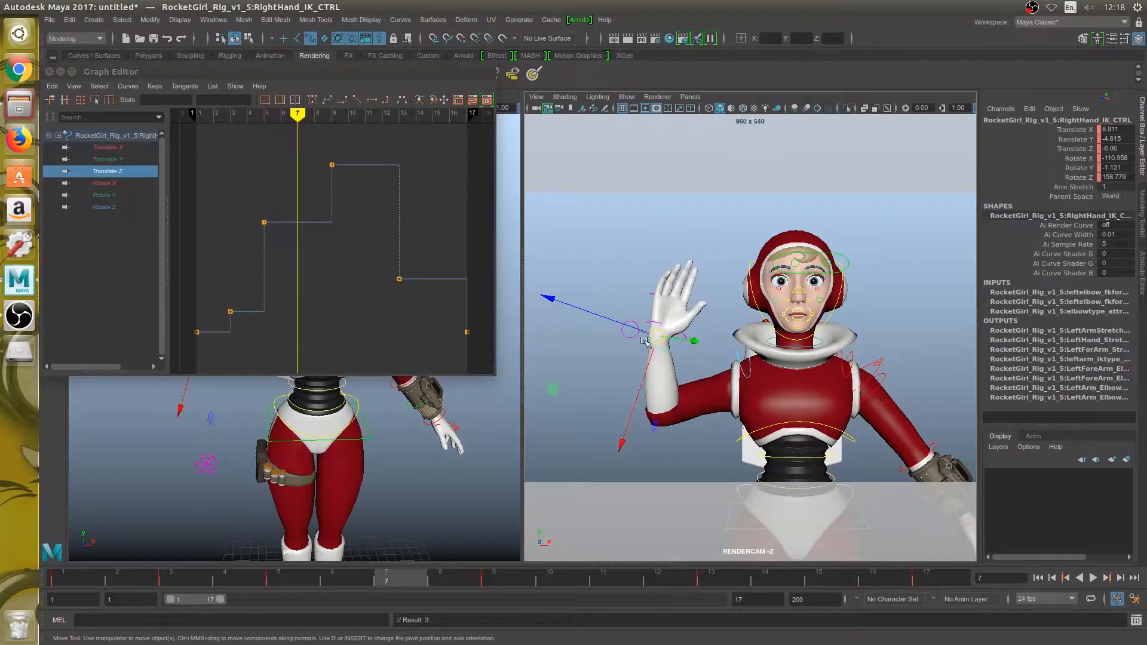
{"action": "left_click_drag", "start_coordinate": [655, 336], "coordinate": [650, 338]}
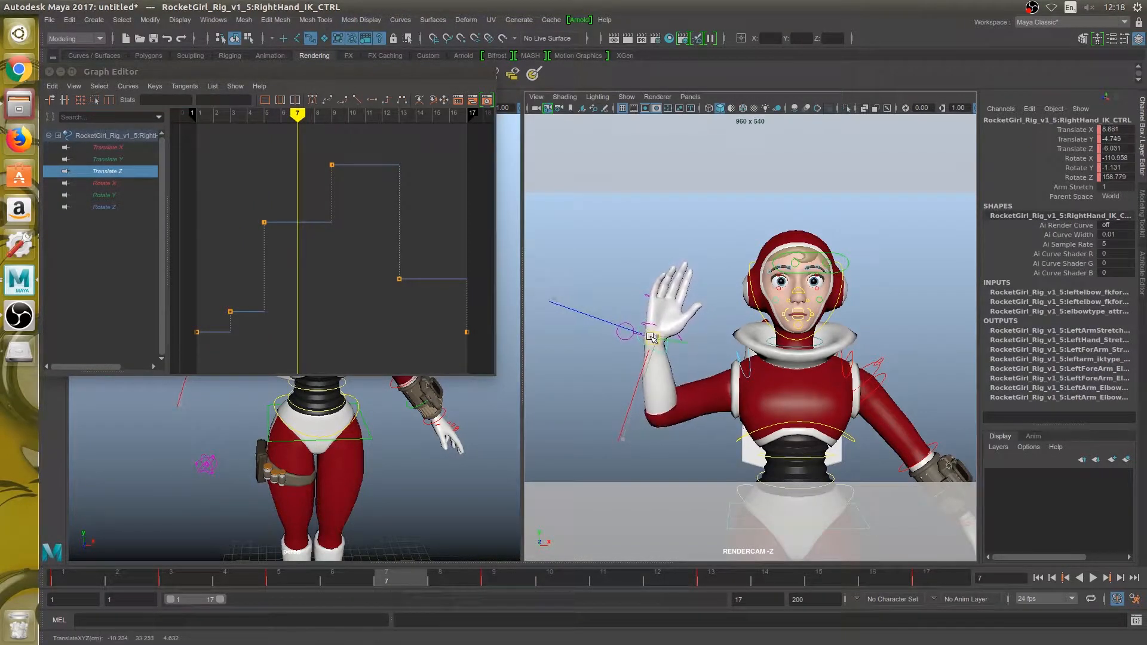
{"action": "left_click_drag", "start_coordinate": [259, 143], "coordinate": [310, 202]}
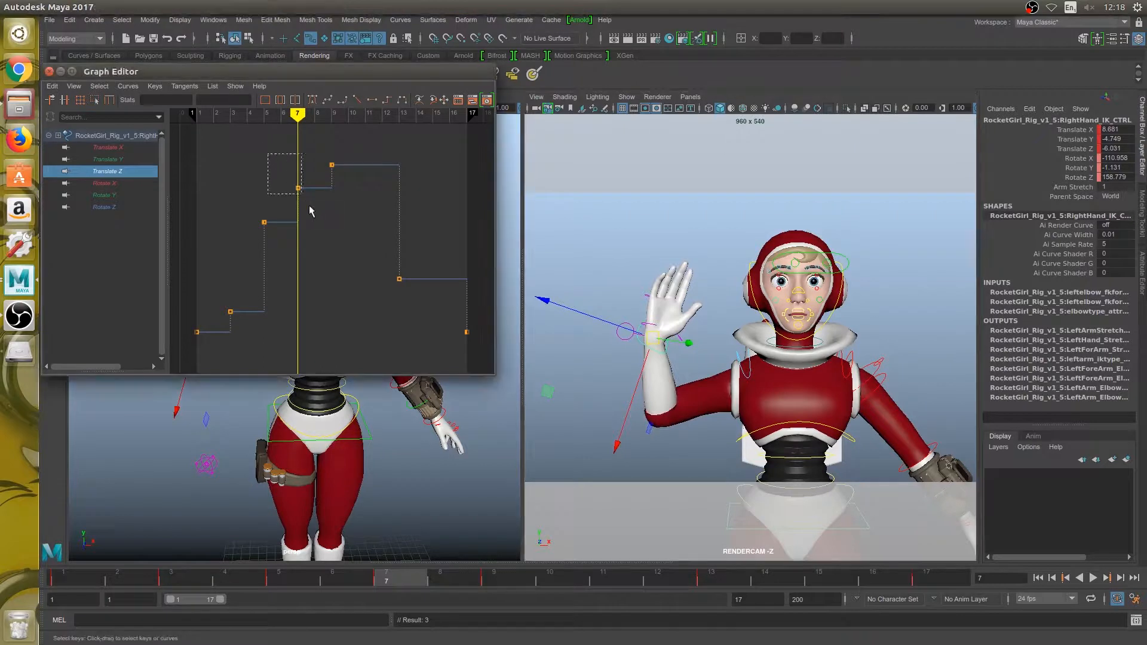
{"action": "middle_click_drag", "start_coordinate": [304, 225], "coordinate": [305, 206]}
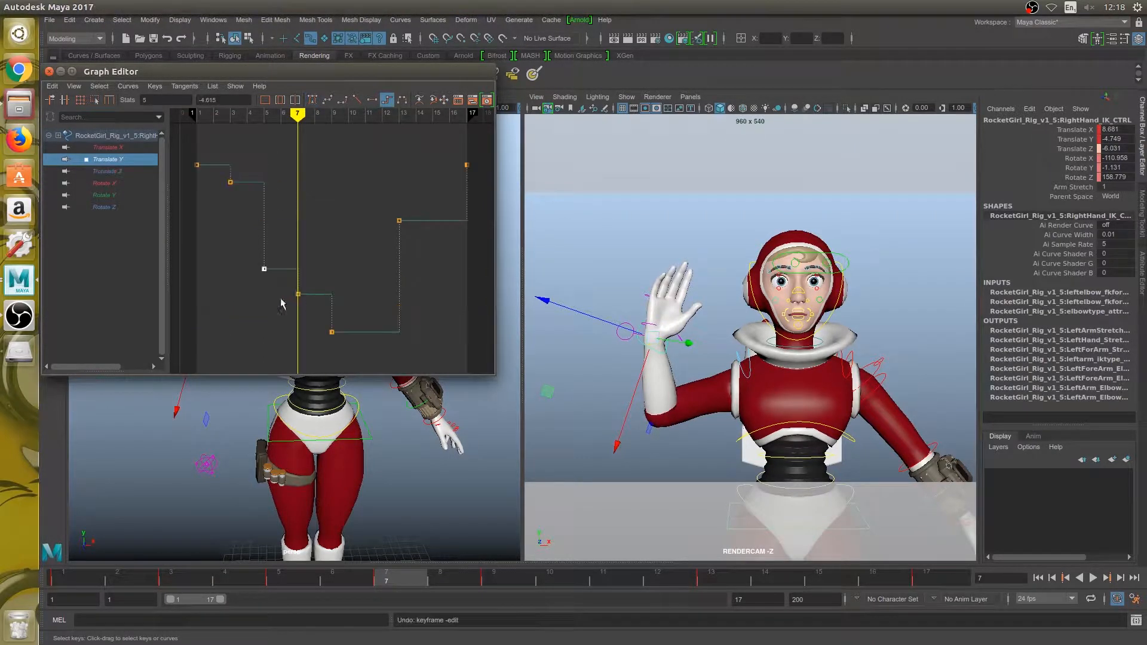
Lower the frame 7 Translate Y key to about -4.886 and the Translate X key to about 8.616 on their curves.
{"action": "left_click_drag", "start_coordinate": [284, 221], "coordinate": [304, 302]}
{"action": "middle_click_drag", "start_coordinate": [302, 301], "coordinate": [300, 325], "text": "shift"}
{"action": "left_click", "coordinate": [120, 148]}
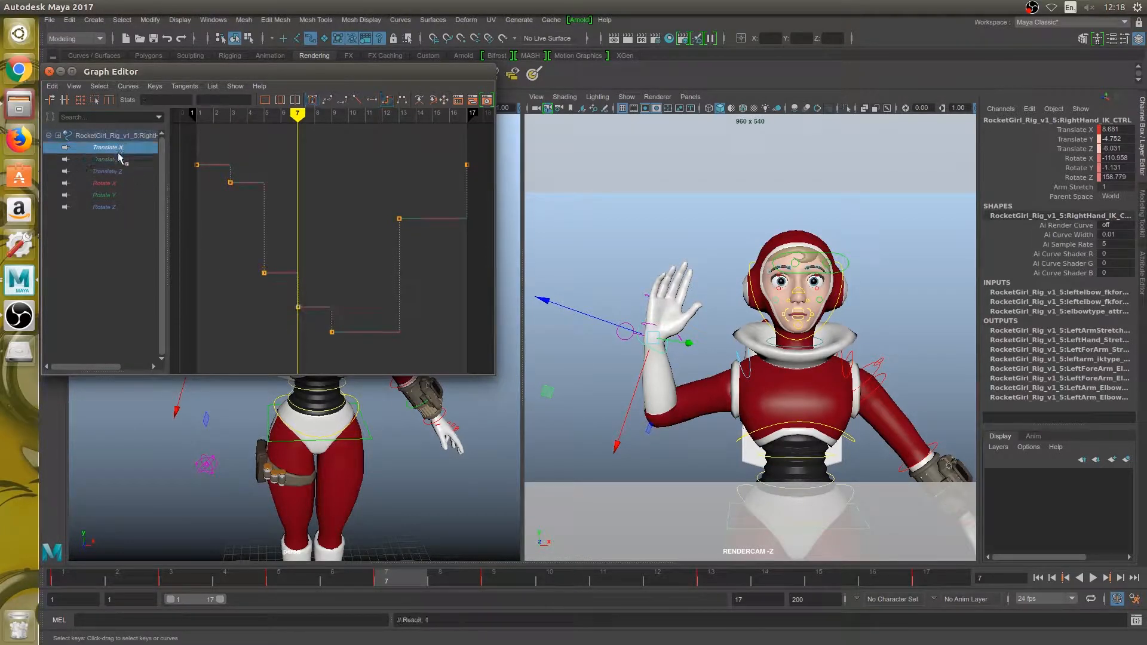
{"action": "left_click_drag", "start_coordinate": [266, 291], "coordinate": [304, 323]}
{"action": "middle_click_drag", "start_coordinate": [301, 323], "coordinate": [299, 333], "text": "shift"}
Fine-tune the frame 7 Translate Z key to about -6.021, and compare the hand poses at frames 5 and 9.
{"action": "left_click", "coordinate": [117, 160]}
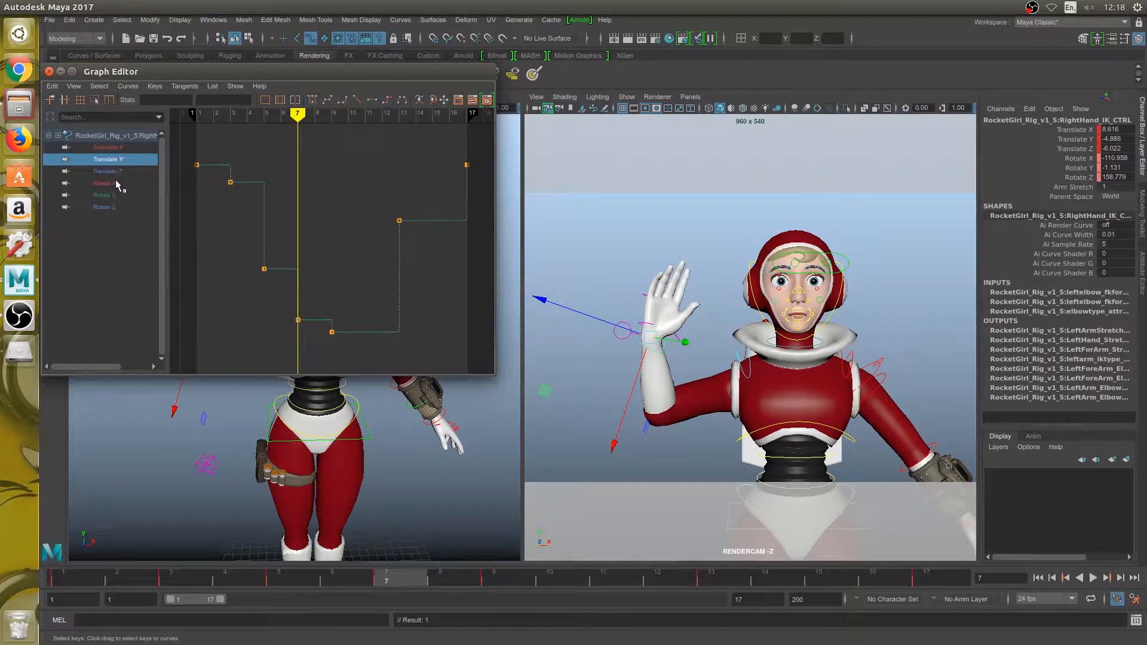
{"action": "left_click", "coordinate": [120, 173]}
{"action": "left_click_drag", "start_coordinate": [292, 167], "coordinate": [309, 199]}
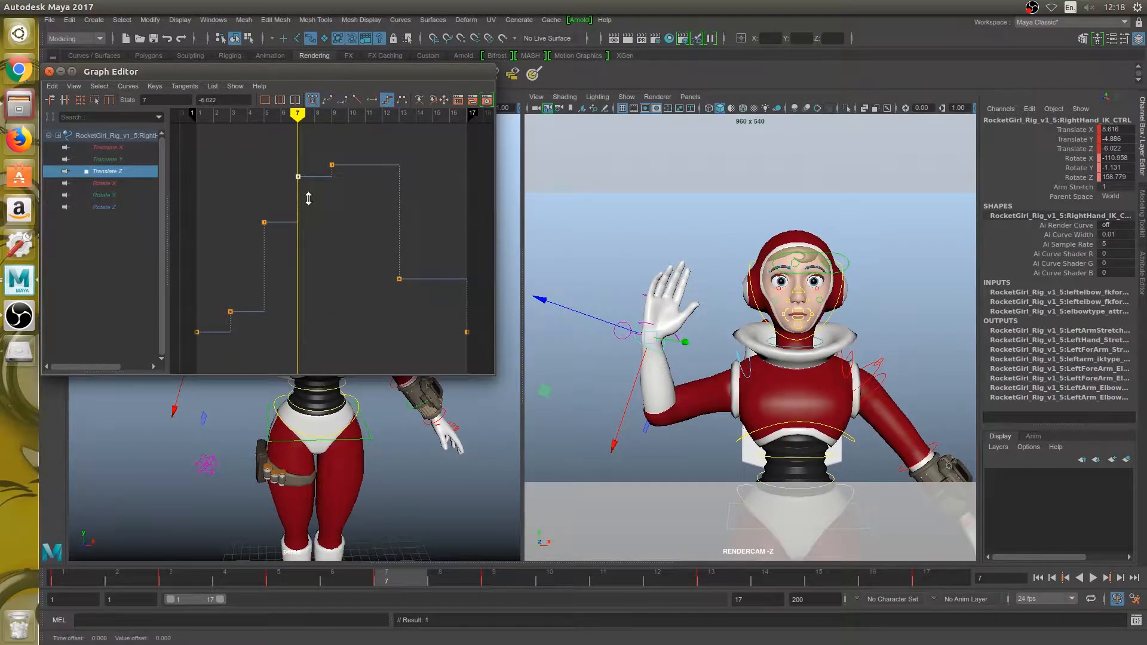
{"action": "mouse_move", "coordinate": [399, 573]}
{"action": "left_mouse_down"}
{"action": "mouse_move", "coordinate": [370, 572]}
{"action": "mouse_move", "coordinate": [512, 572]}
{"action": "mouse_move", "coordinate": [278, 574]}
{"action": "left_mouse_up"}
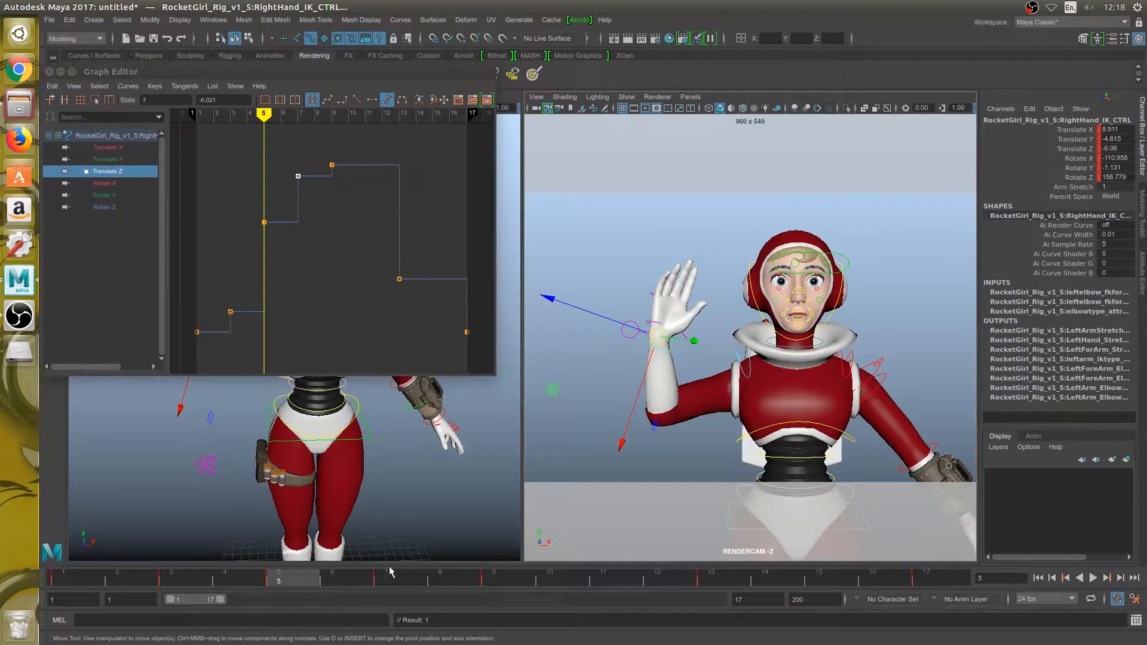
{"action": "left_click", "coordinate": [502, 577]}
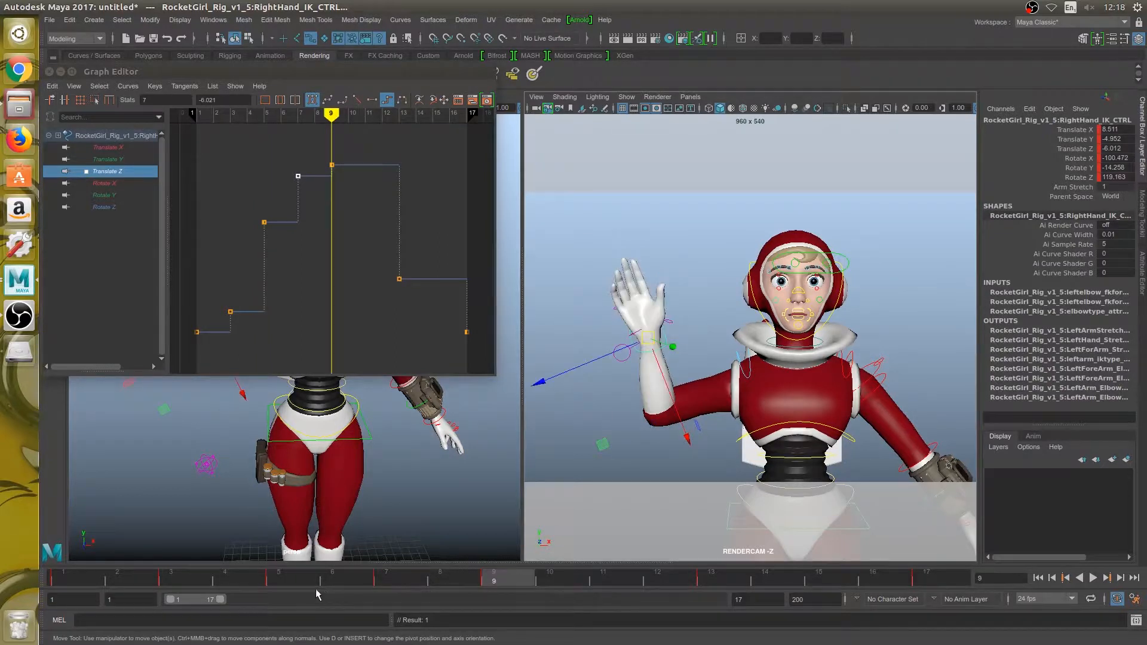
{"action": "left_click", "coordinate": [285, 573]}
Rotate the right hand control at frame 7 to about X -106.298, Y -3.439, Z 155.016.
{"action": "left_click", "coordinate": [388, 577]}
{"action": "key", "text": "e"}
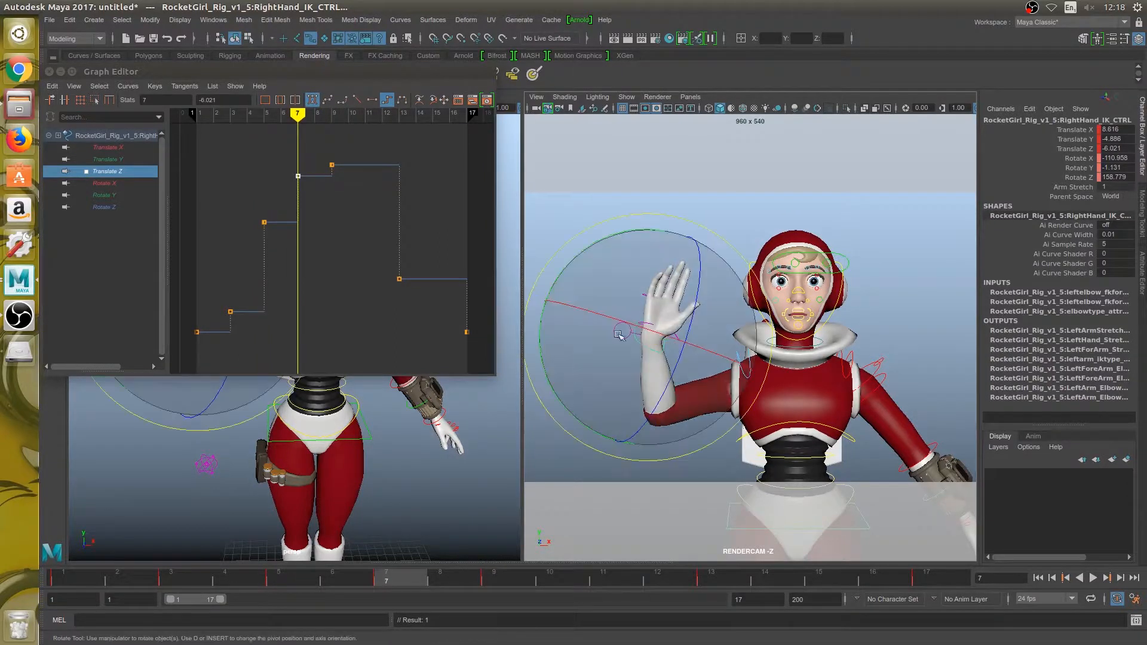
{"action": "left_click_drag", "start_coordinate": [619, 275], "coordinate": [598, 279]}
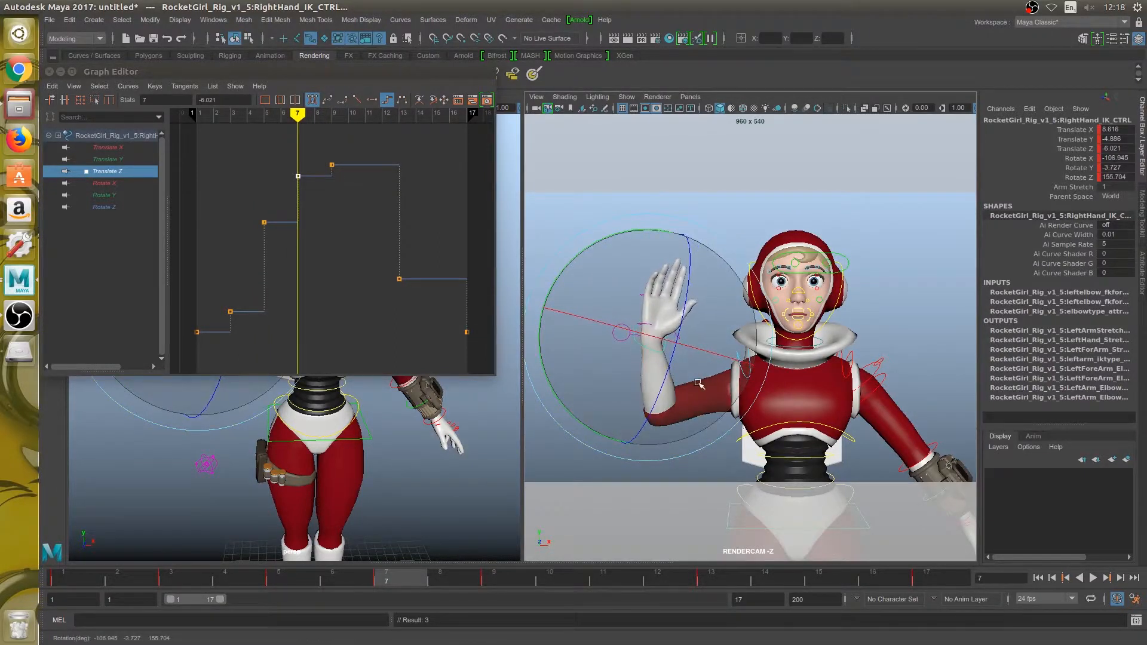
{"action": "left_click_drag", "start_coordinate": [698, 383], "coordinate": [702, 384]}
Play back the hand wave from frame 1 to check its timing, and stop on the frame 9 pose.
{"action": "key", "text": "alt+v"}
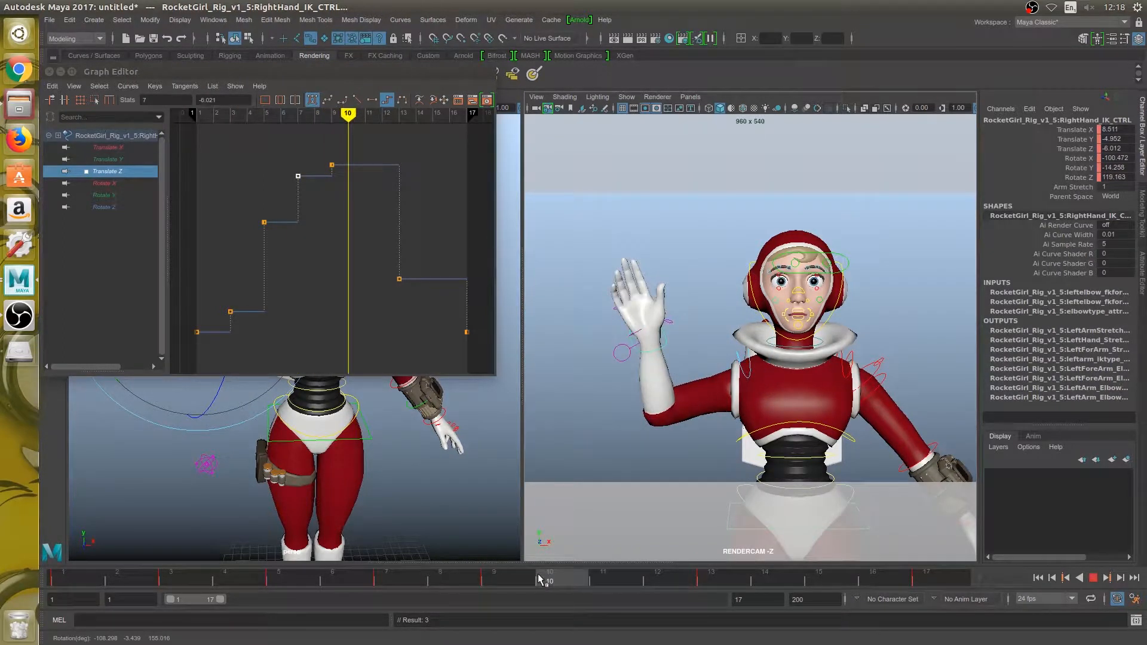
{"action": "left_click_drag", "start_coordinate": [538, 573], "coordinate": [92, 574]}
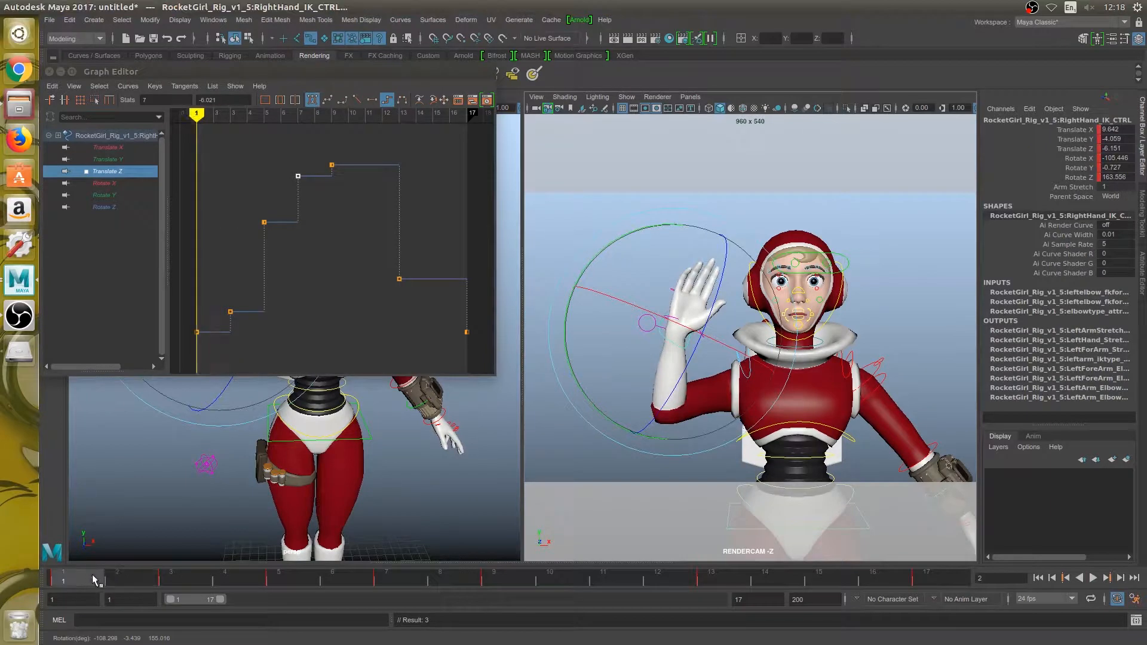
{"action": "left_click", "coordinate": [1092, 577]}
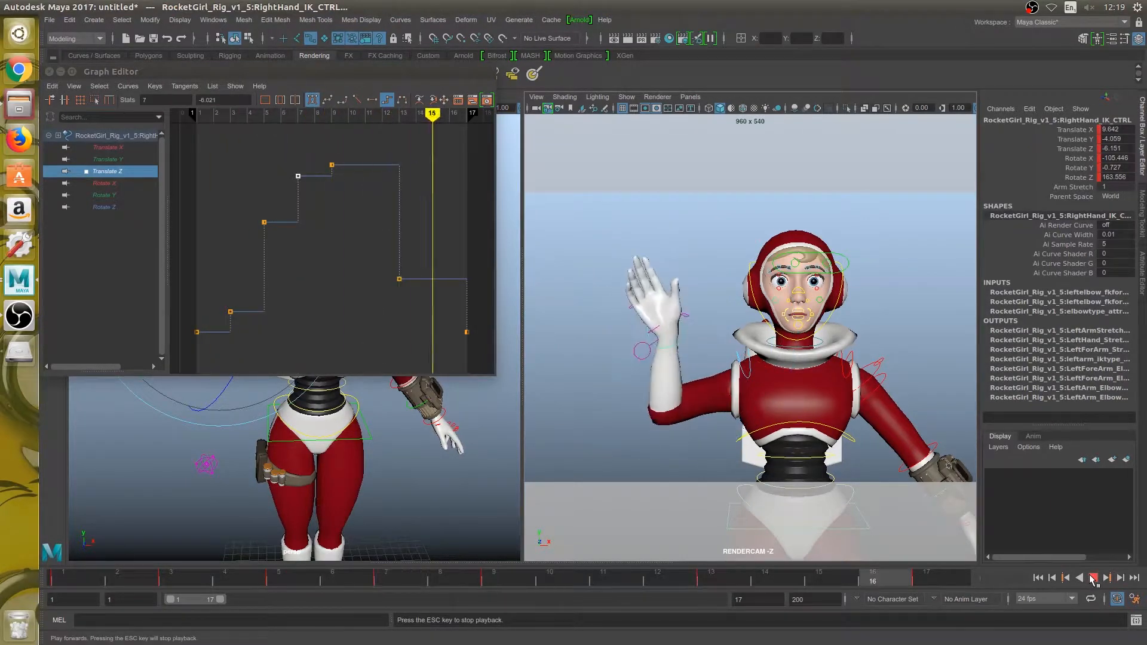
{"action": "left_click", "coordinate": [589, 575]}
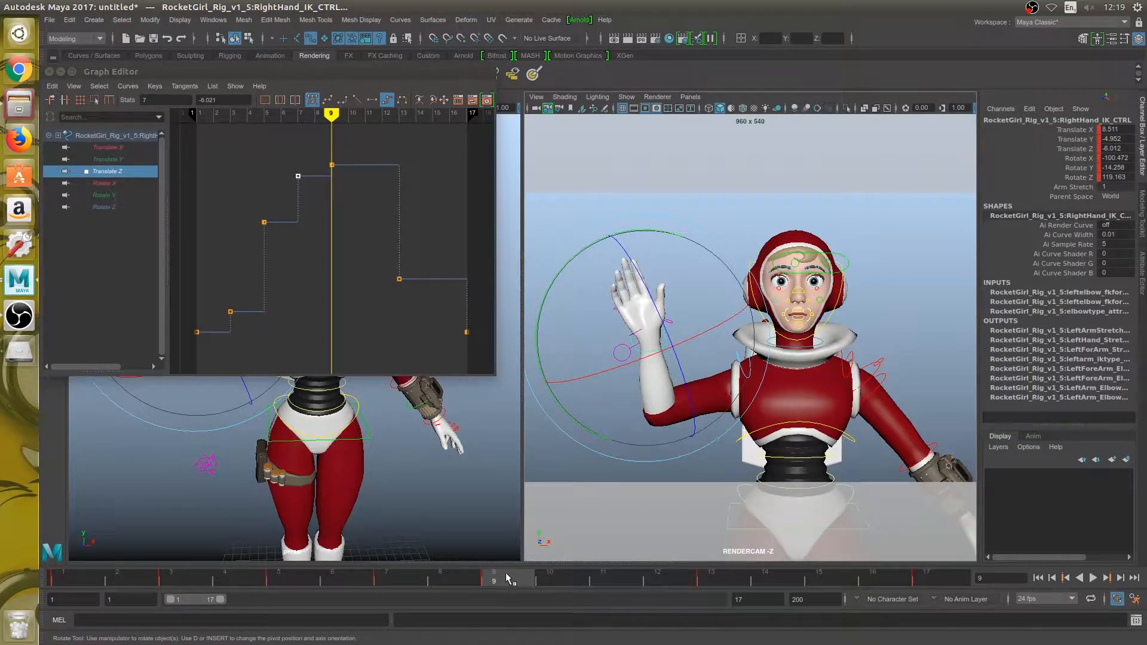
Flip repeatedly between frames 9 and 13 to compare the hand poses as the wave swings back.
{"action": "left_click", "coordinate": [698, 579]}
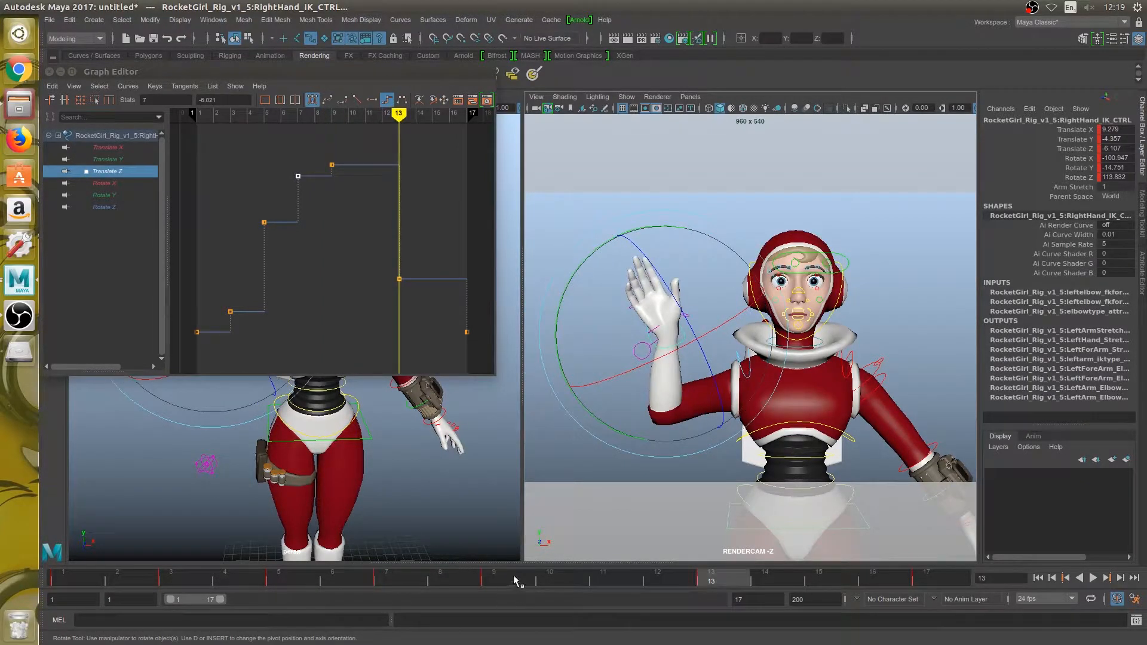
{"action": "left_click", "coordinate": [515, 579]}
{"action": "left_click", "coordinate": [712, 578]}
{"action": "key", "text": "w"}
{"action": "left_click", "coordinate": [505, 581]}
{"action": "left_click", "coordinate": [715, 577]}
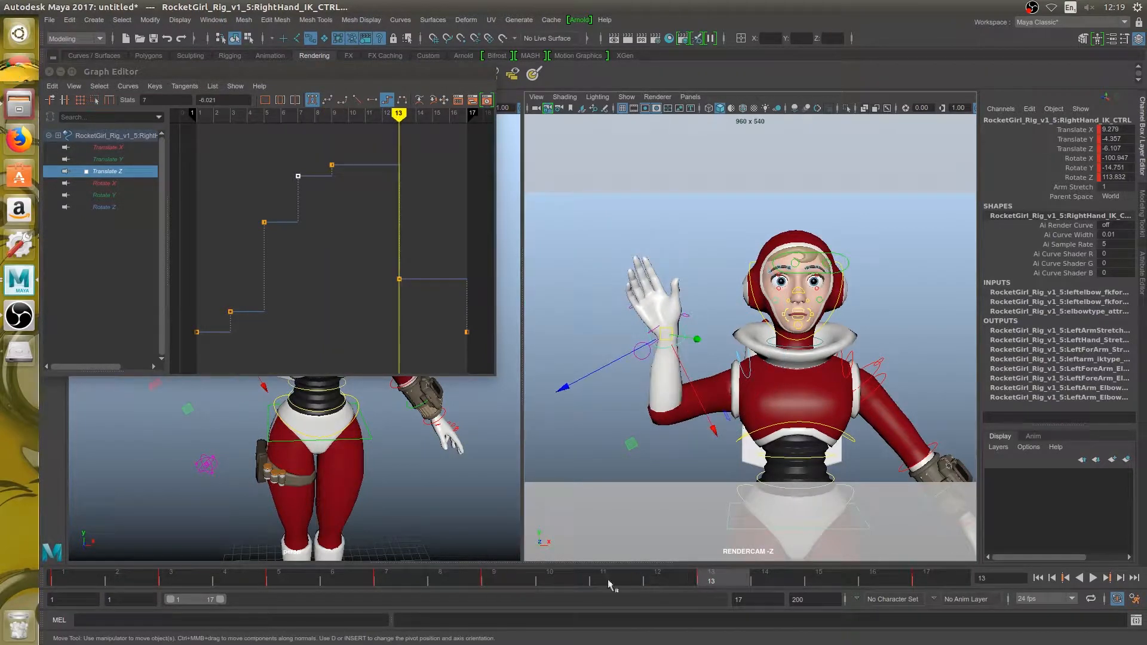
{"action": "left_click", "coordinate": [500, 581]}
{"action": "left_click", "coordinate": [710, 579]}
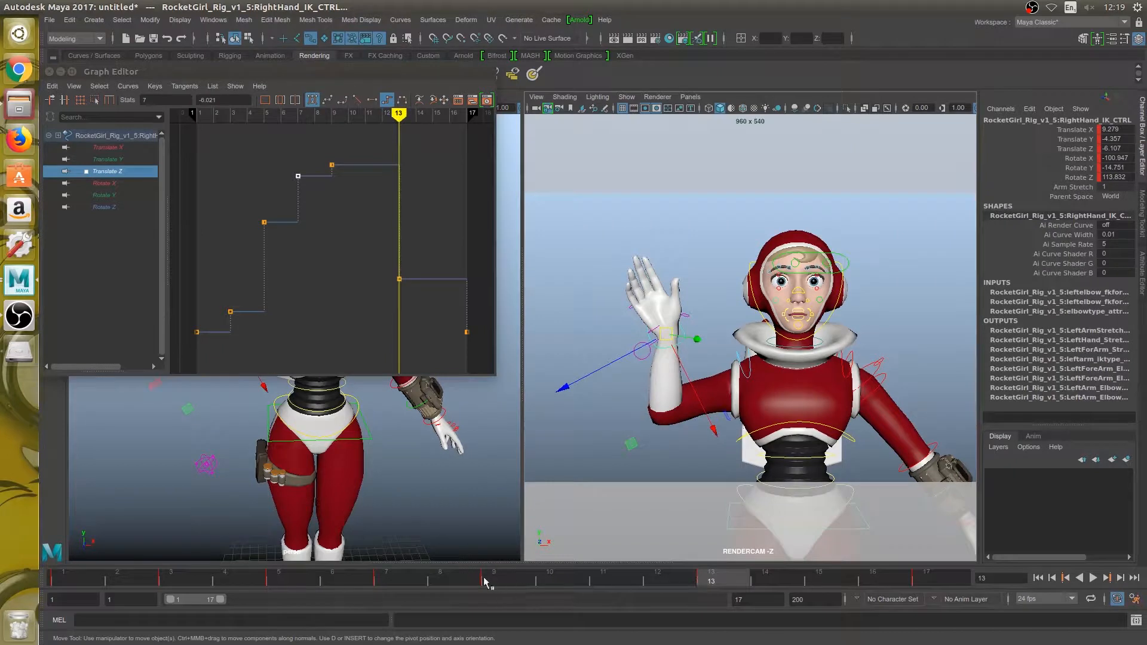
{"action": "left_click", "coordinate": [485, 581]}
{"action": "left_click", "coordinate": [711, 581]}
{"action": "left_click", "coordinate": [495, 582]}
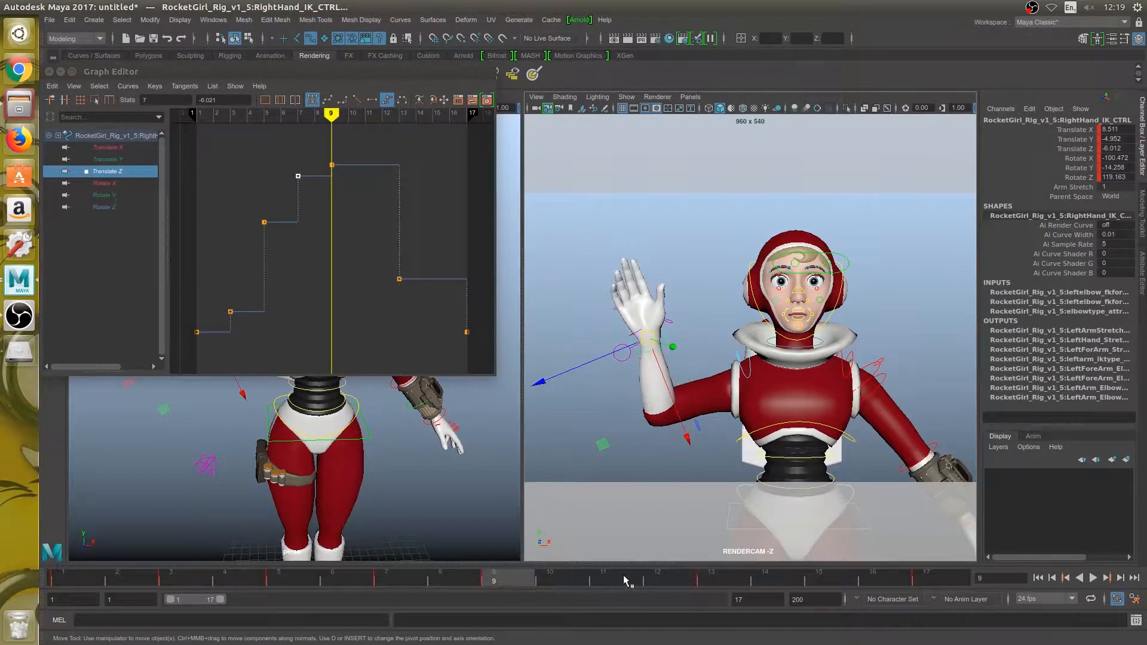
Move and key the right hand control at frame 11 at about X 8.913, Y -4.756, Z -6.062, comparing it with frames 9 and 13.
{"action": "left_click", "coordinate": [625, 579]}
{"action": "left_click_drag", "start_coordinate": [648, 343], "coordinate": [656, 361]}
{"action": "key", "text": "s"}
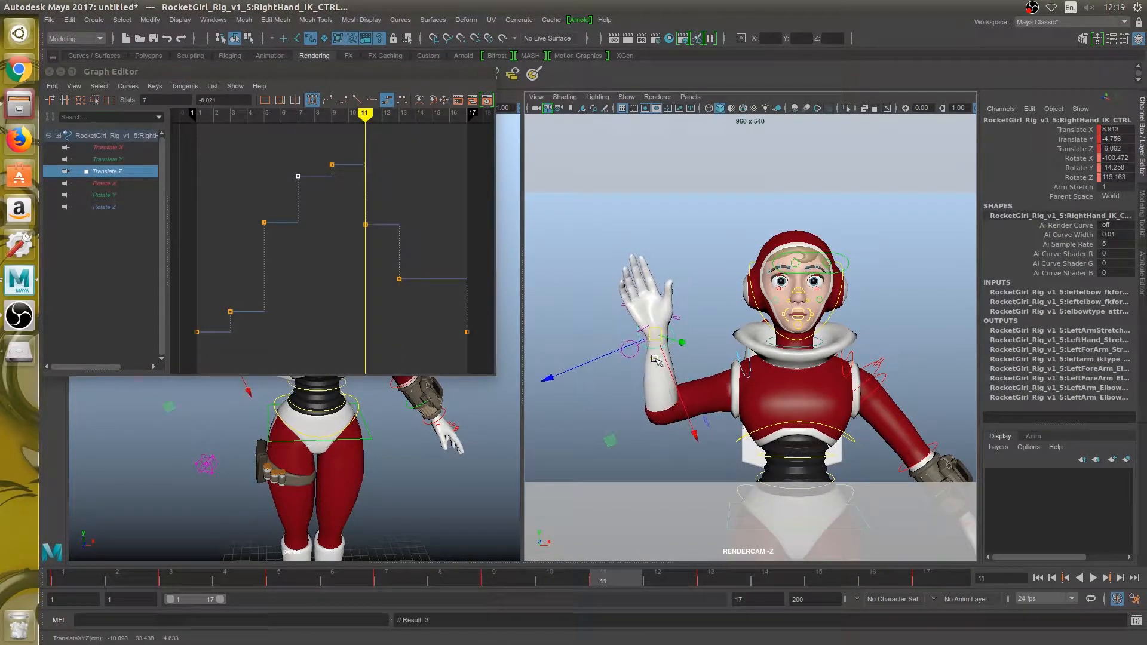
{"action": "left_click", "coordinate": [509, 582]}
{"action": "left_click", "coordinate": [713, 577]}
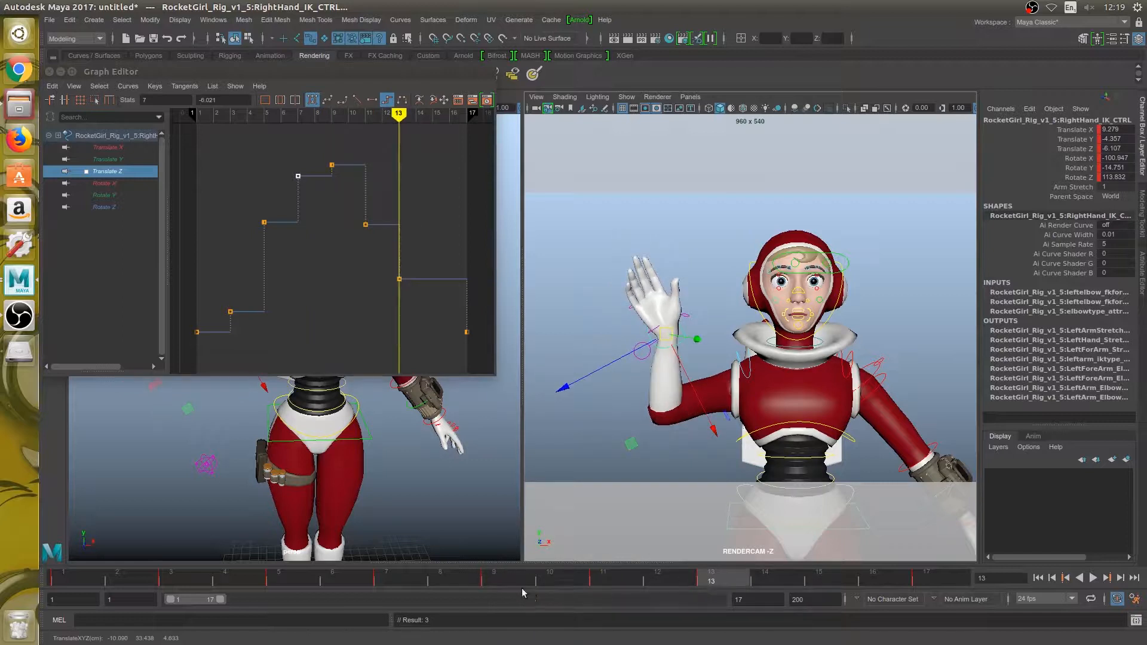
{"action": "left_click_drag", "start_coordinate": [501, 580], "coordinate": [753, 568]}
{"action": "left_click_drag", "start_coordinate": [493, 585], "coordinate": [608, 584]}
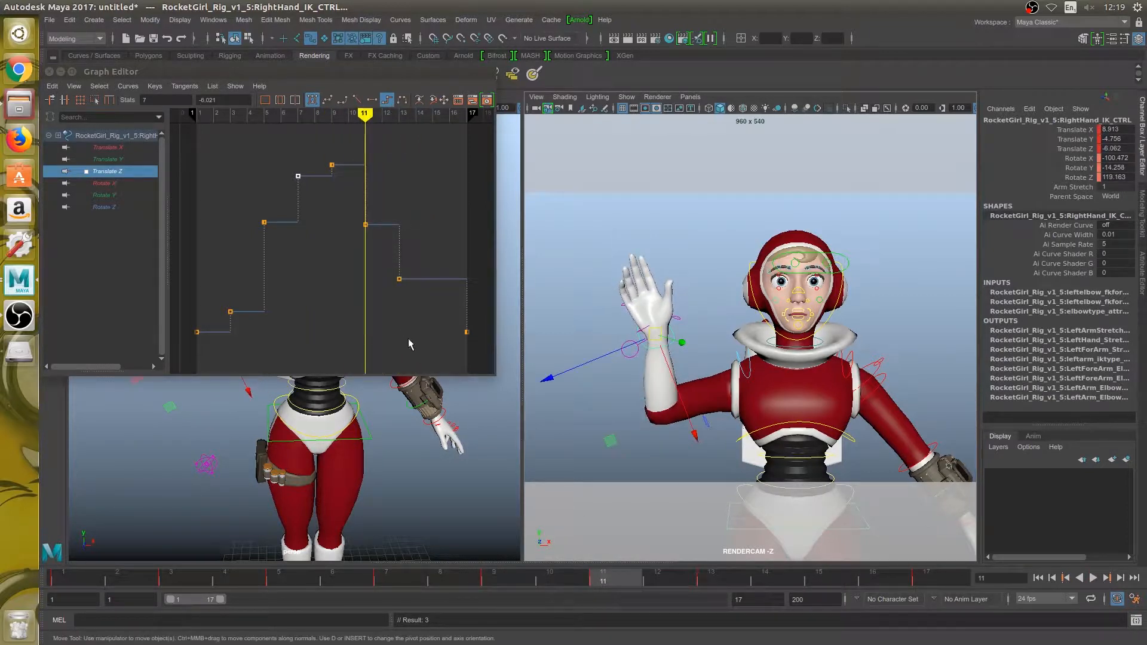
Adjust the frame 11 translate keys on their curves to about Z -6.028, Y -4.851 and X 8.618.
{"action": "left_click_drag", "start_coordinate": [344, 217], "coordinate": [396, 263]}
{"action": "middle_click_drag", "start_coordinate": [397, 249], "coordinate": [394, 213]}
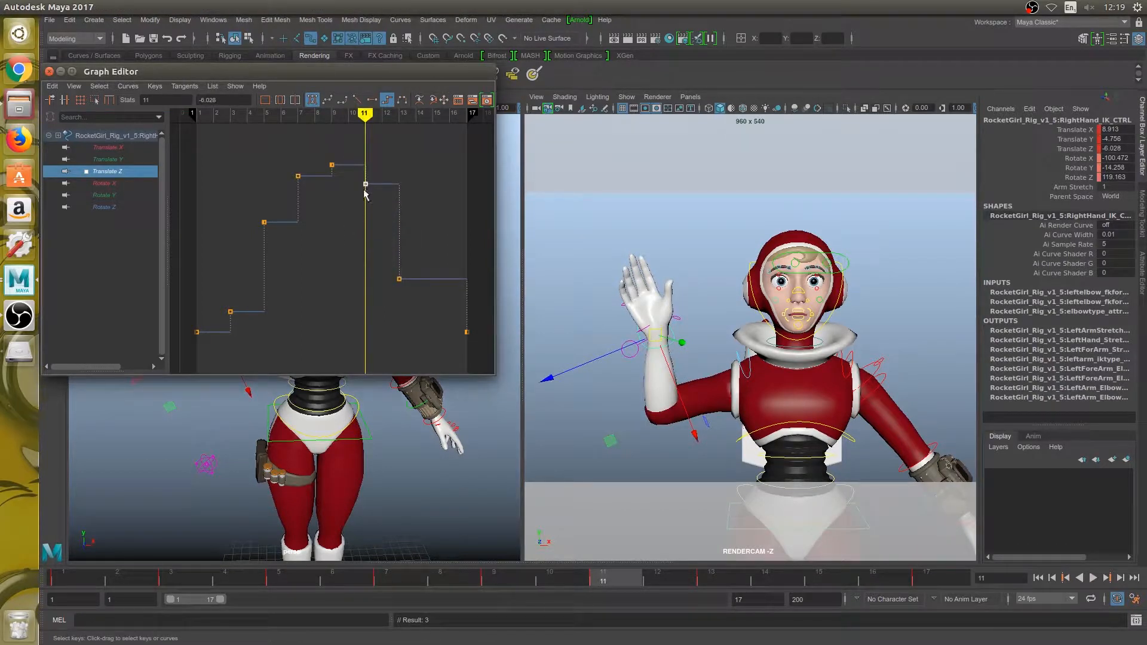
{"action": "left_click", "coordinate": [113, 161]}
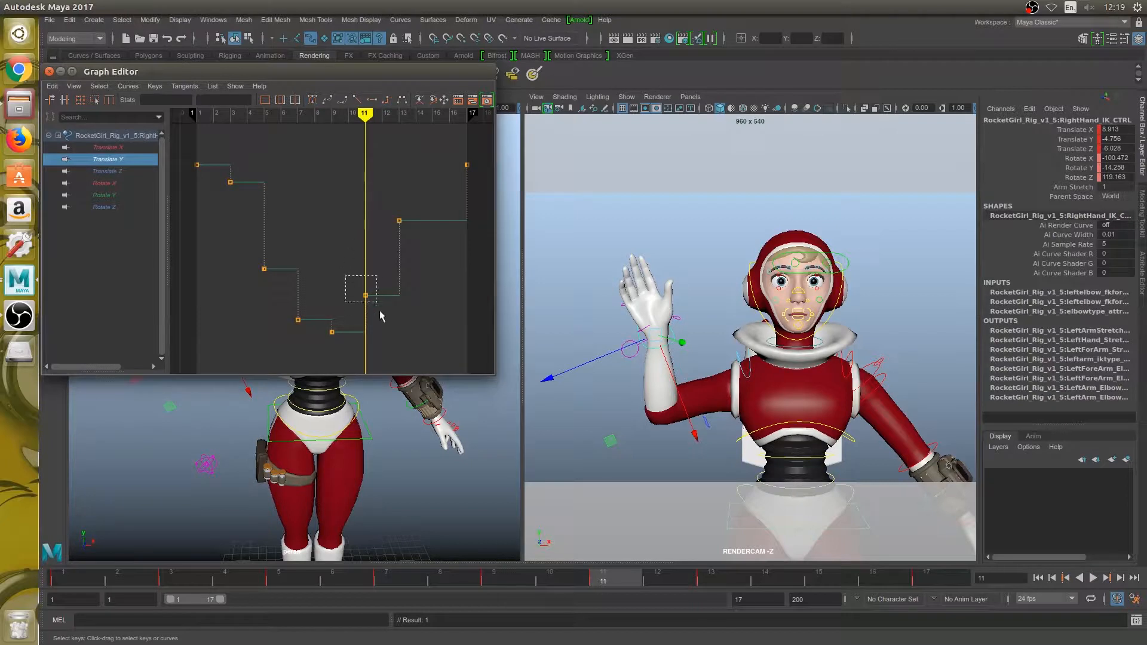
{"action": "left_click_drag", "start_coordinate": [381, 316], "coordinate": [374, 307]}
{"action": "middle_click_drag", "start_coordinate": [374, 307], "coordinate": [375, 327]}
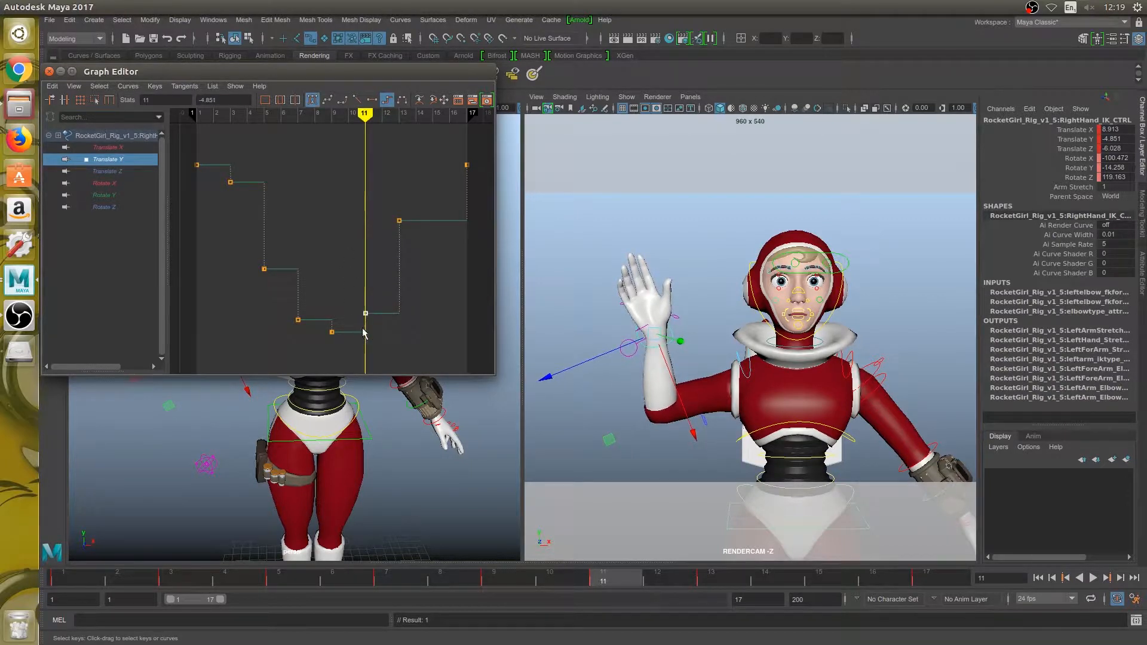
{"action": "left_click", "coordinate": [118, 149]}
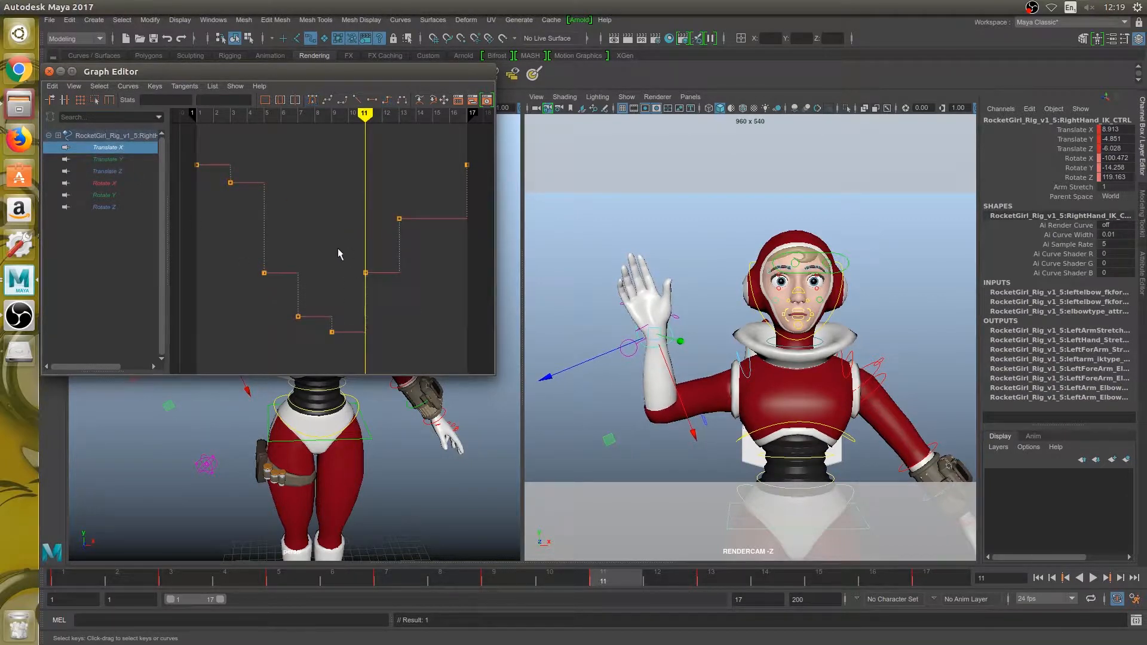
{"action": "left_click_drag", "start_coordinate": [339, 250], "coordinate": [384, 294]}
{"action": "middle_click_drag", "start_coordinate": [372, 270], "coordinate": [371, 324], "text": "shift"}
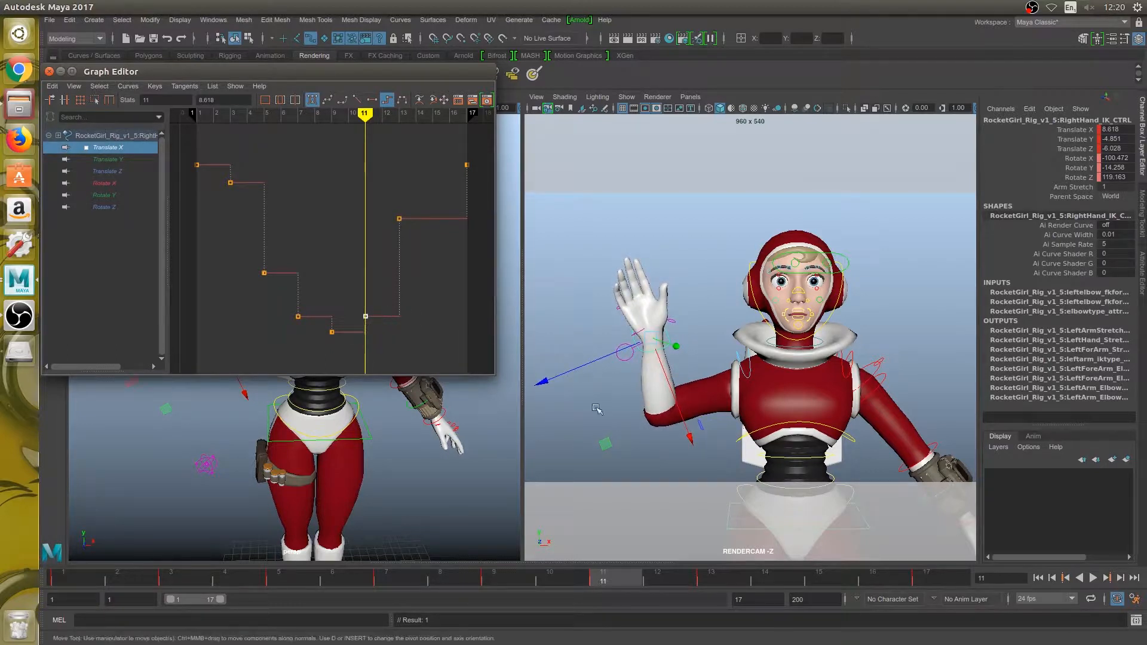
Flip repeatedly between frames 7 and 9 to compare the hand's rotation going into the wave's outer pose.
{"action": "mouse_move", "coordinate": [597, 577]}
{"action": "left_mouse_down"}
{"action": "mouse_move", "coordinate": [536, 576]}
{"action": "mouse_move", "coordinate": [765, 577]}
{"action": "mouse_move", "coordinate": [537, 576]}
{"action": "mouse_move", "coordinate": [757, 564]}
{"action": "mouse_move", "coordinate": [531, 578]}
{"action": "left_mouse_up"}
{"action": "key", "text": "e"}
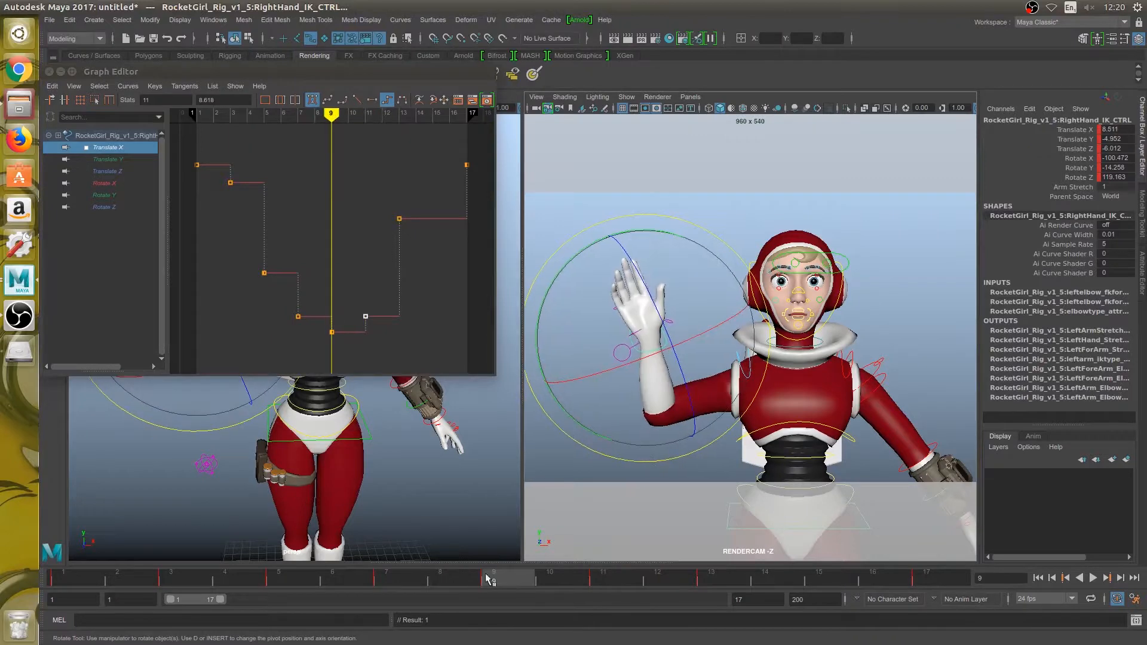
{"action": "left_click", "coordinate": [396, 579]}
{"action": "left_click", "coordinate": [495, 580]}
{"action": "left_click", "coordinate": [388, 579]}
{"action": "left_click", "coordinate": [482, 578]}
{"action": "left_click", "coordinate": [397, 579]}
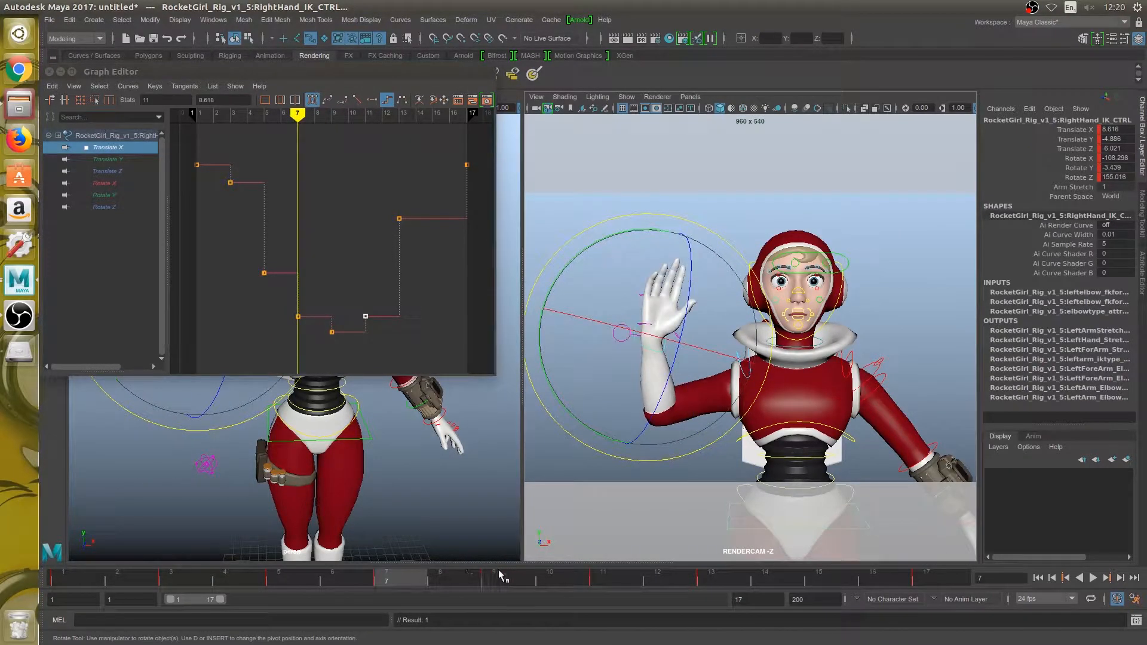
{"action": "left_click", "coordinate": [502, 577]}
{"action": "left_click", "coordinate": [396, 577]}
{"action": "left_click", "coordinate": [496, 577]}
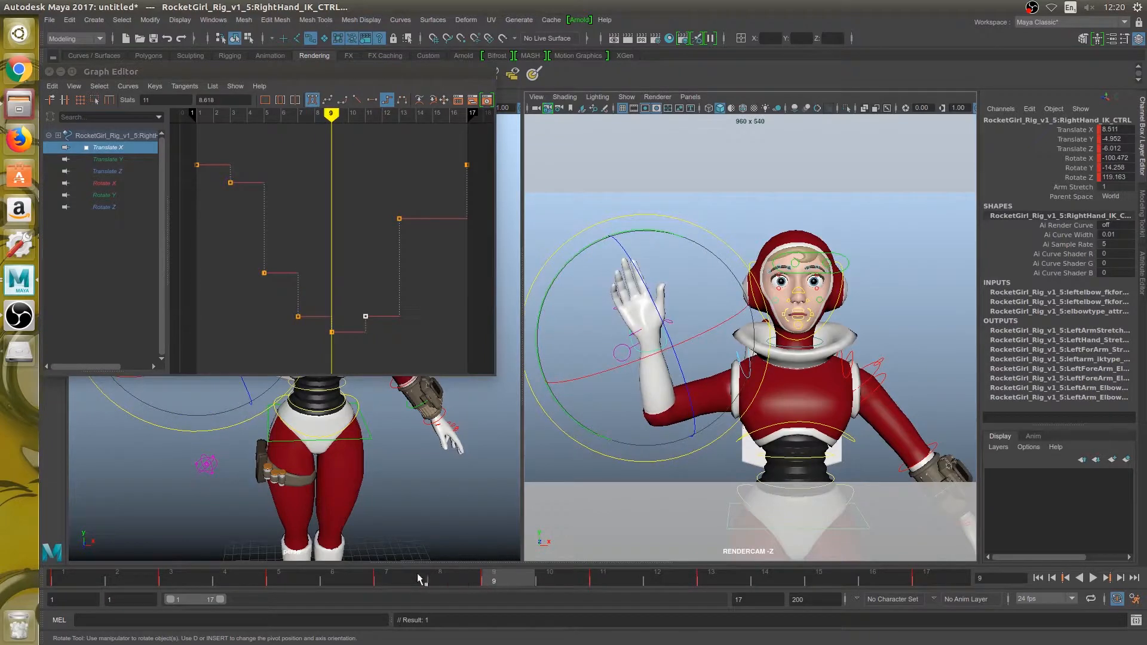
Rotate and key the right hand control at frame 11 to about X -98.559, Y -15.467, Z 111.714, comparing it with frames 7 and 9.
{"action": "left_click", "coordinate": [400, 577]}
{"action": "left_click", "coordinate": [499, 577]}
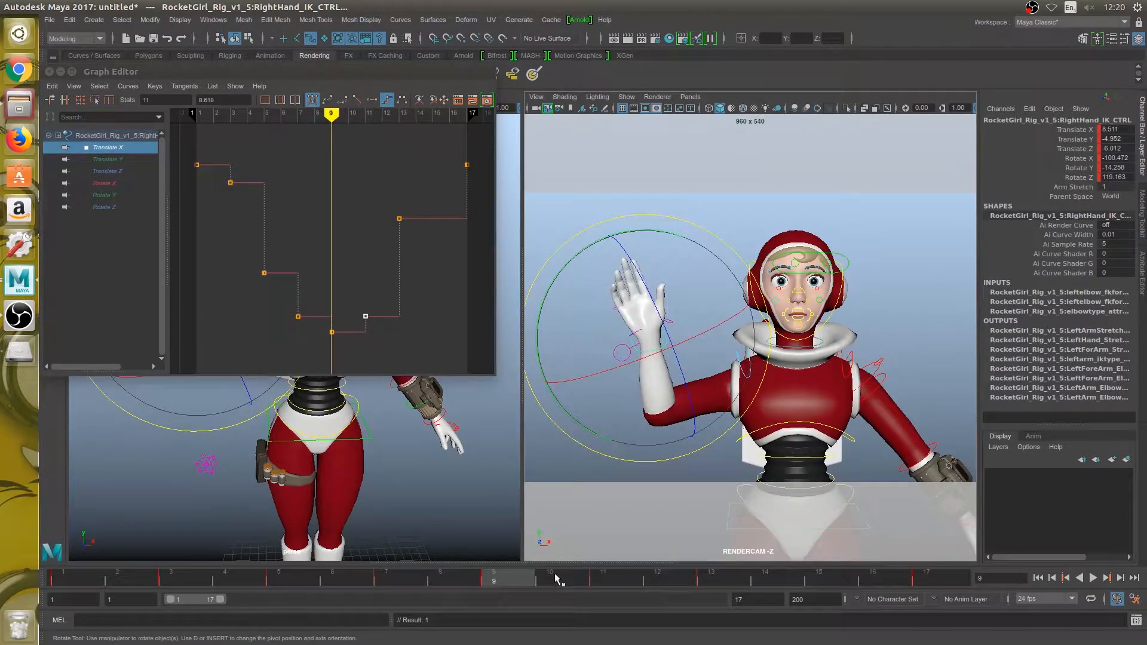
{"action": "left_click", "coordinate": [605, 577]}
{"action": "left_click", "coordinate": [411, 579]}
{"action": "left_click", "coordinate": [499, 577]}
{"action": "left_click", "coordinate": [603, 577]}
{"action": "left_click_drag", "start_coordinate": [541, 335], "coordinate": [534, 347]}
Flip through frames 7, 9, 11 and 13 to compare the hand poses, play back the wave and undo the stray keyframe.
{"action": "left_click", "coordinate": [415, 574]}
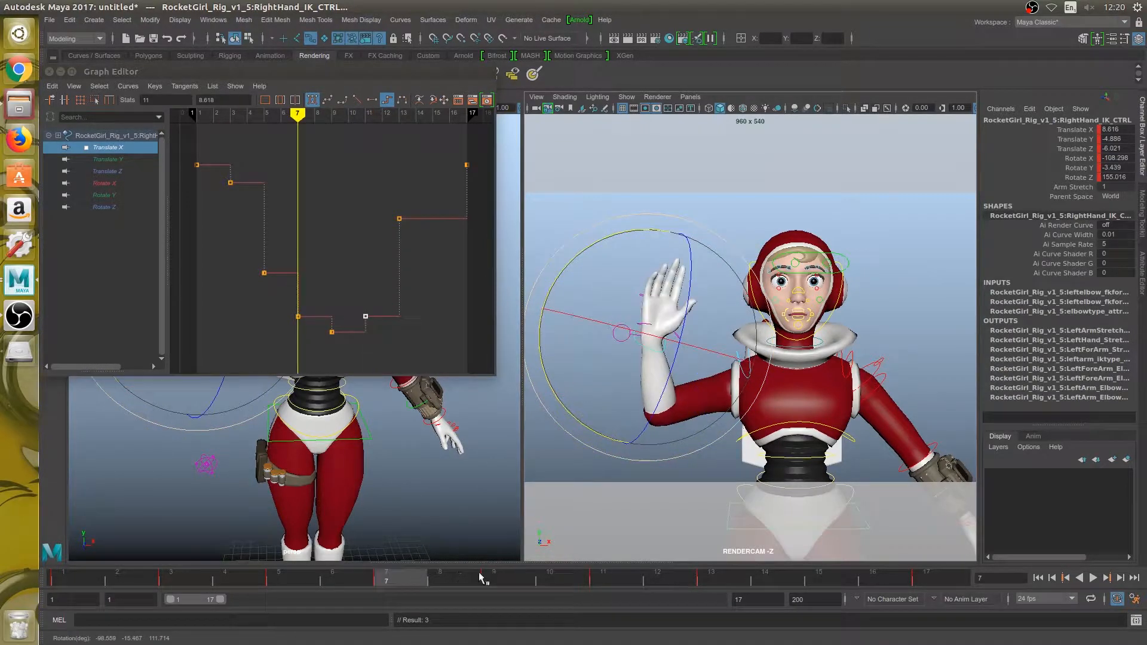
{"action": "left_click", "coordinate": [504, 575]}
{"action": "left_click", "coordinate": [600, 575]}
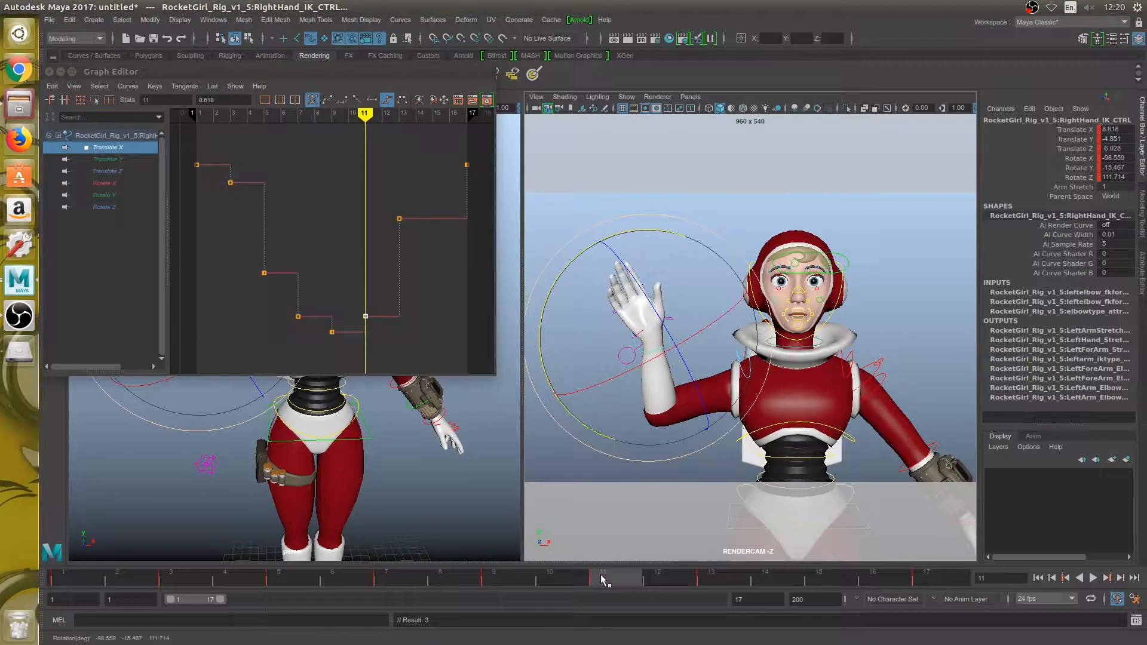
{"action": "left_click", "coordinate": [400, 575]}
{"action": "left_click", "coordinate": [500, 576]}
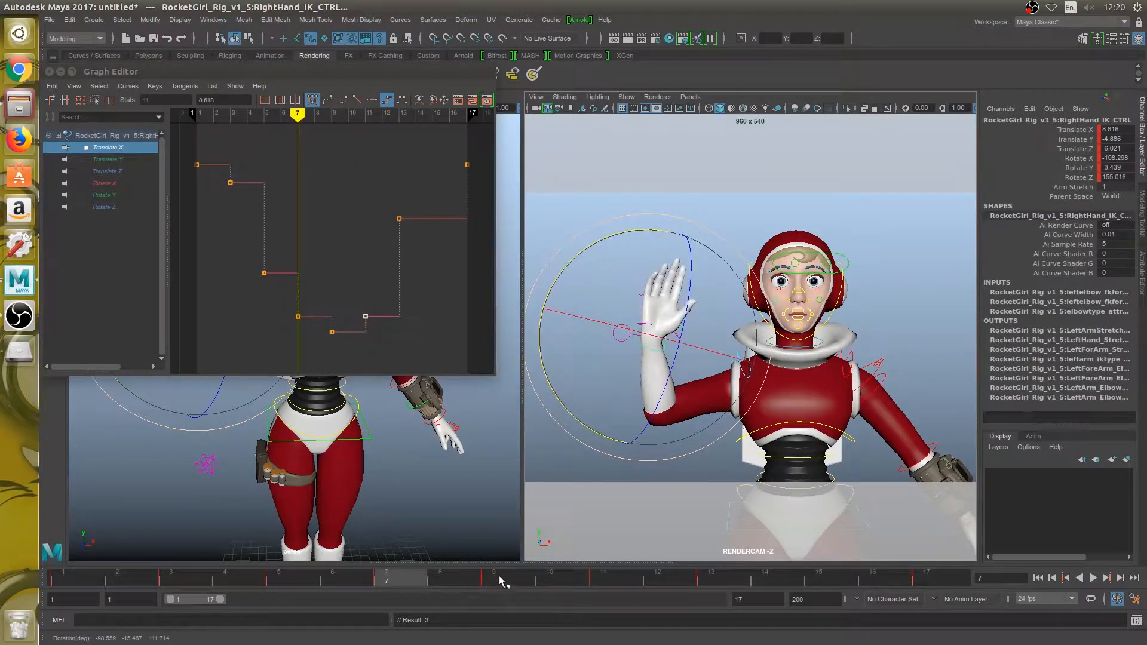
{"action": "left_click", "coordinate": [605, 580]}
{"action": "left_click", "coordinate": [707, 578]}
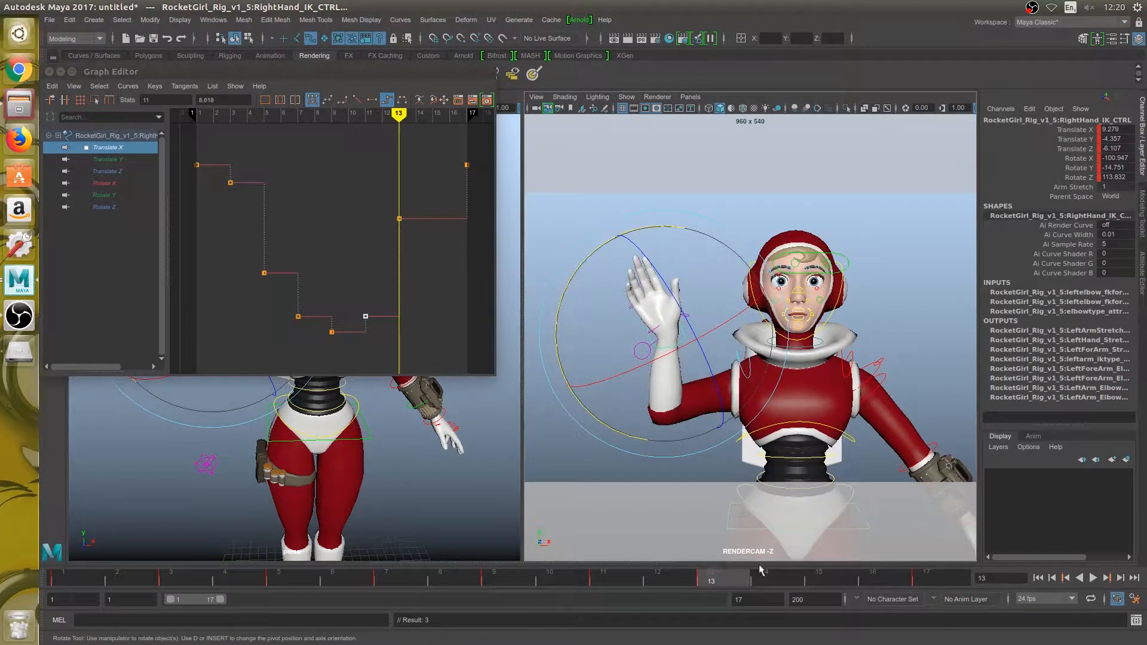
{"action": "key", "text": "alt+v"}
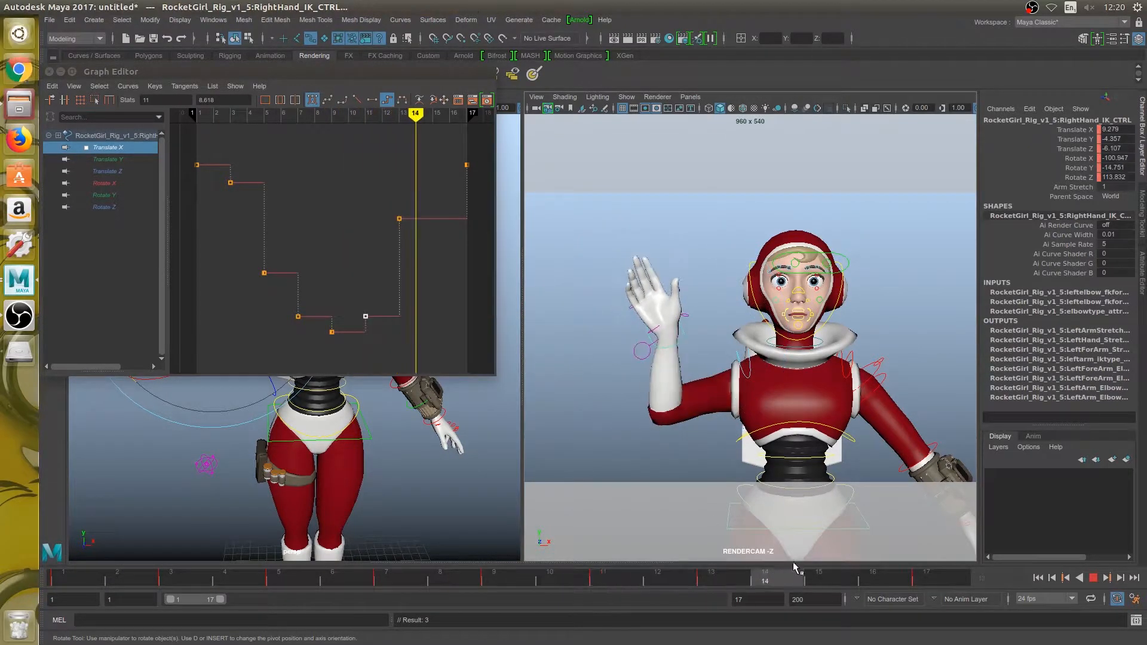
{"action": "key", "text": "ctrl+z"}
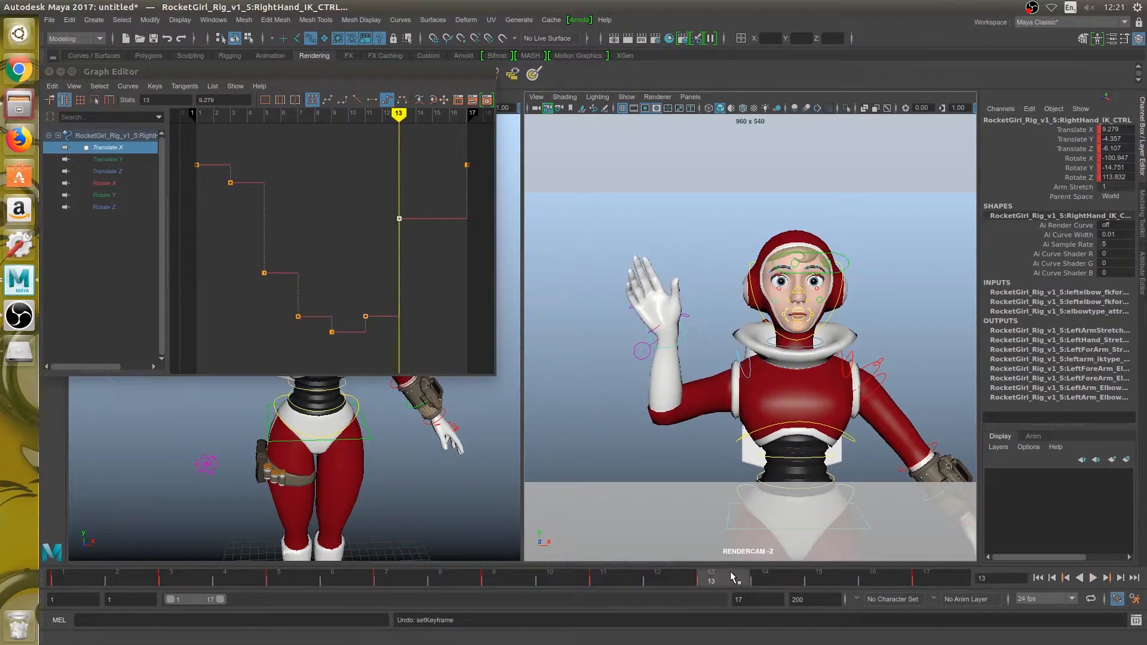
Flip between frames 13 and 17 to compare the hand poses at the end of the wave.
{"action": "left_click", "coordinate": [924, 577]}
{"action": "left_click", "coordinate": [722, 577]}
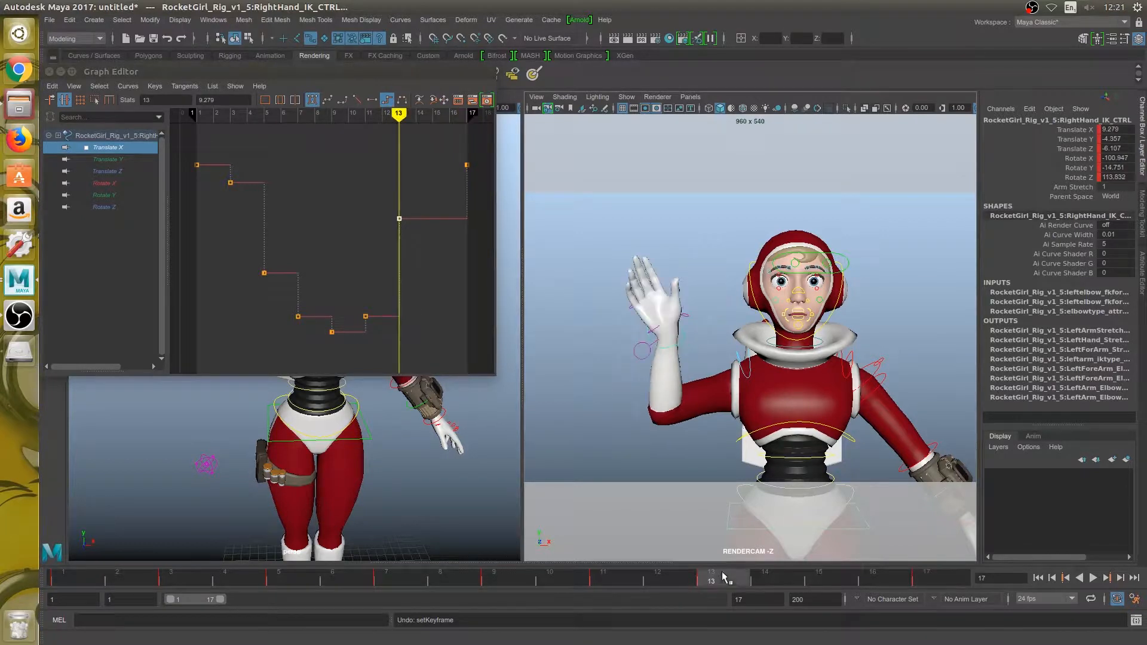
{"action": "left_click", "coordinate": [937, 576]}
{"action": "left_click", "coordinate": [819, 577]}
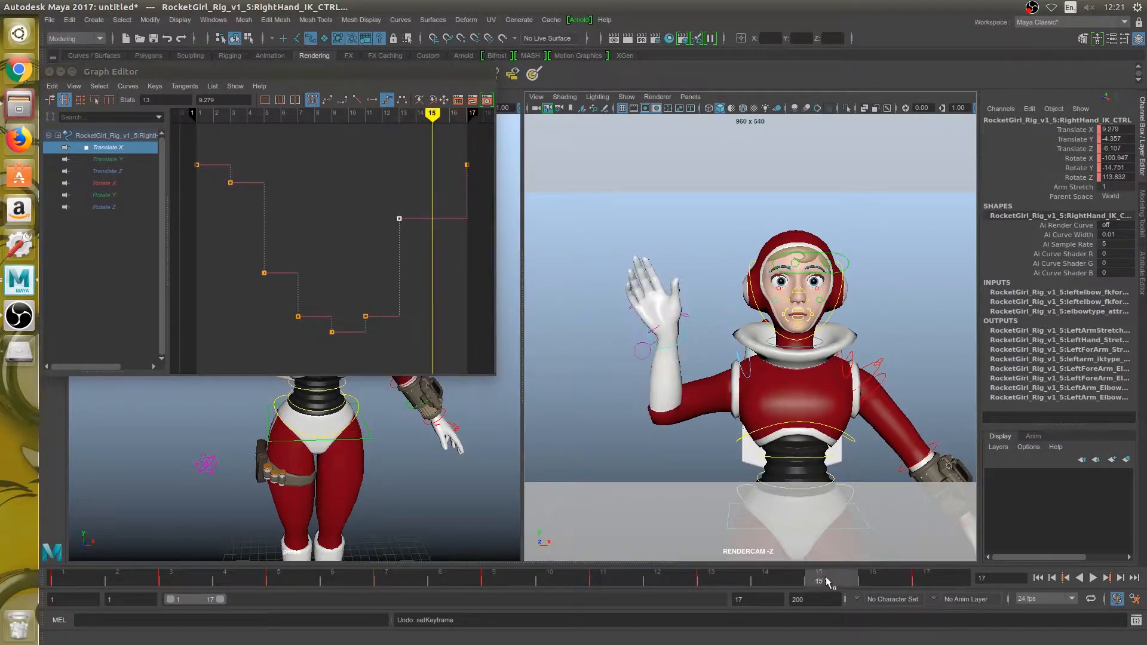
{"action": "left_click", "coordinate": [727, 580]}
{"action": "left_click", "coordinate": [902, 579]}
{"action": "left_click", "coordinate": [717, 580]}
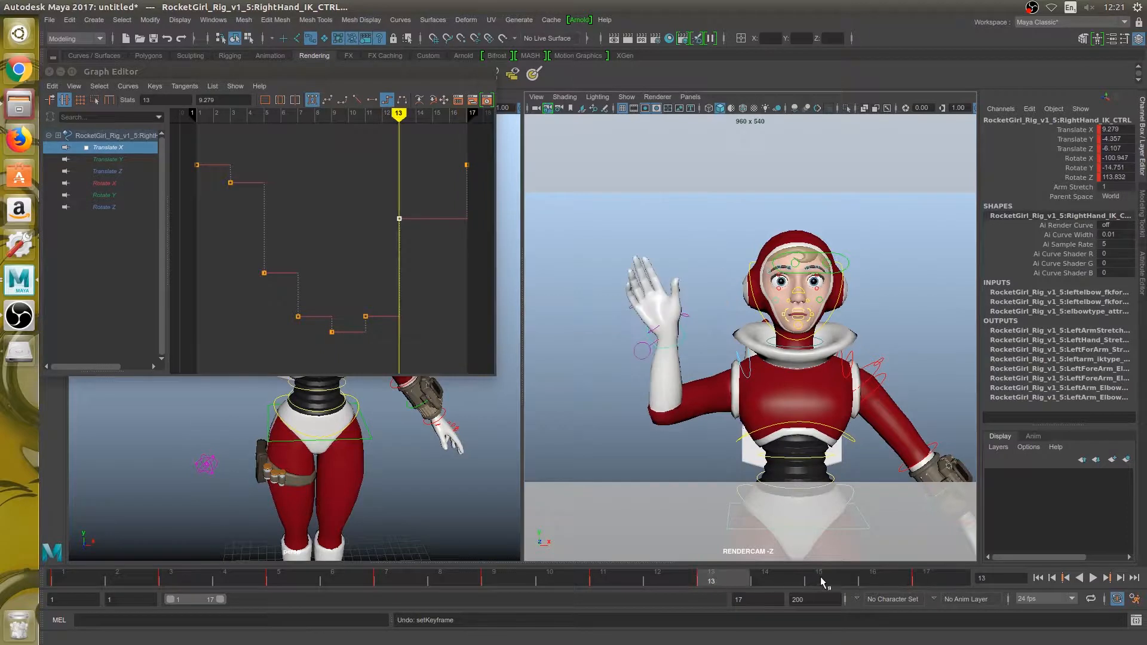
Key only the Translate X, Y and Z channels of the right hand control at frame 15.
{"action": "left_click", "coordinate": [820, 577]}
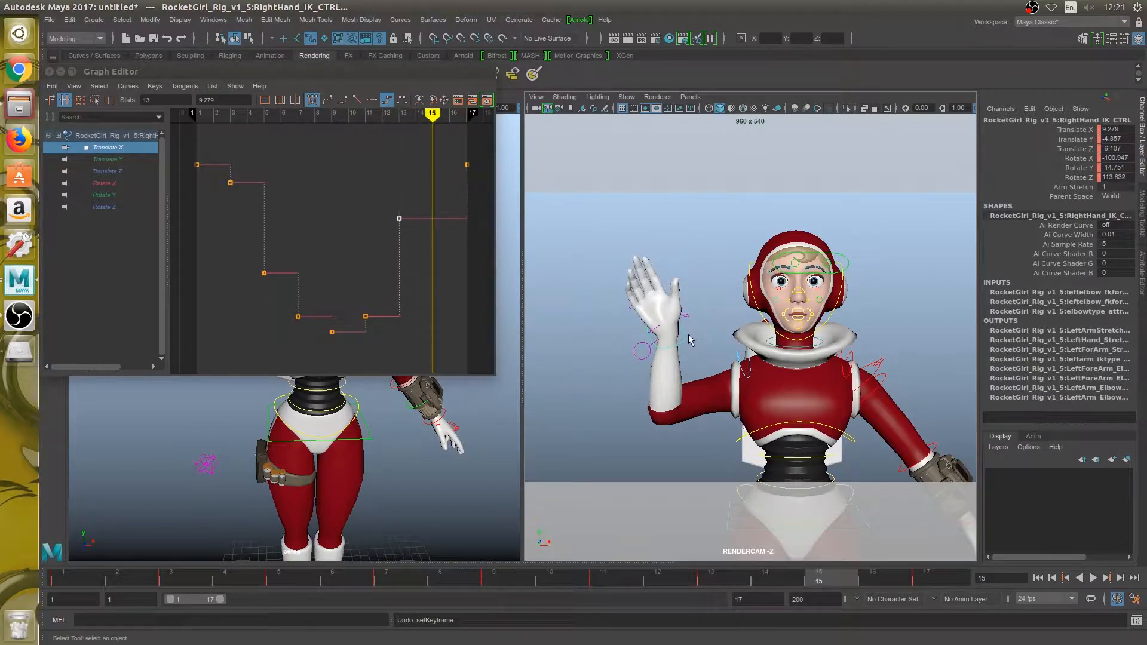
{"action": "key", "text": "w"}
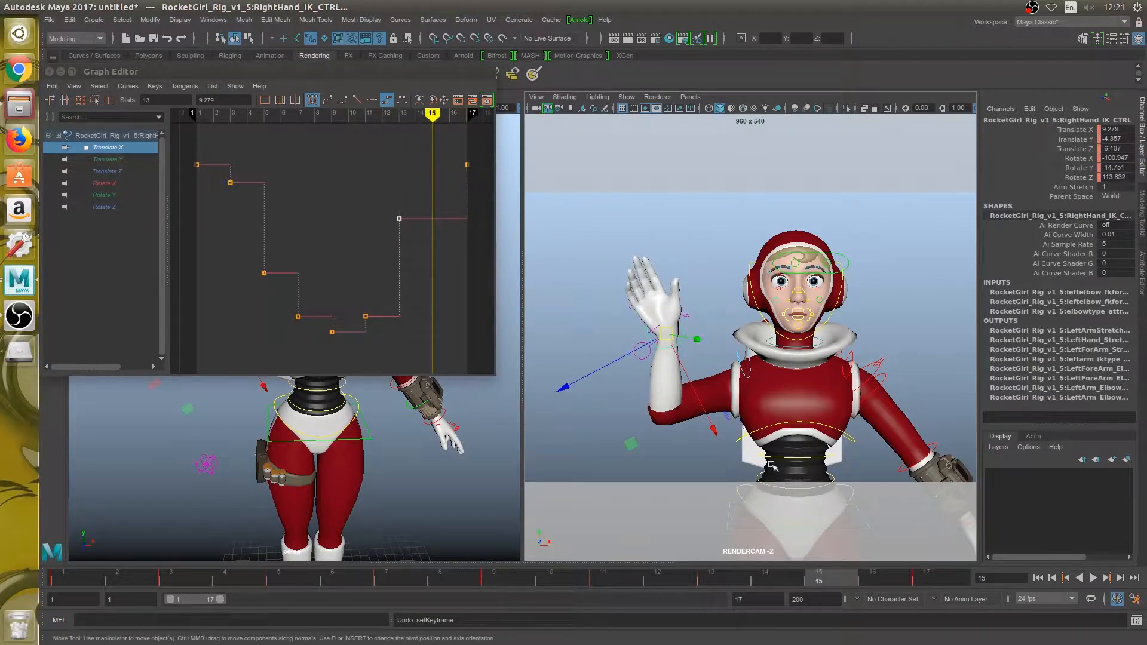
{"action": "left_click_drag", "start_coordinate": [1068, 130], "coordinate": [1069, 150]}
{"action": "right_click", "coordinate": [1070, 132]}
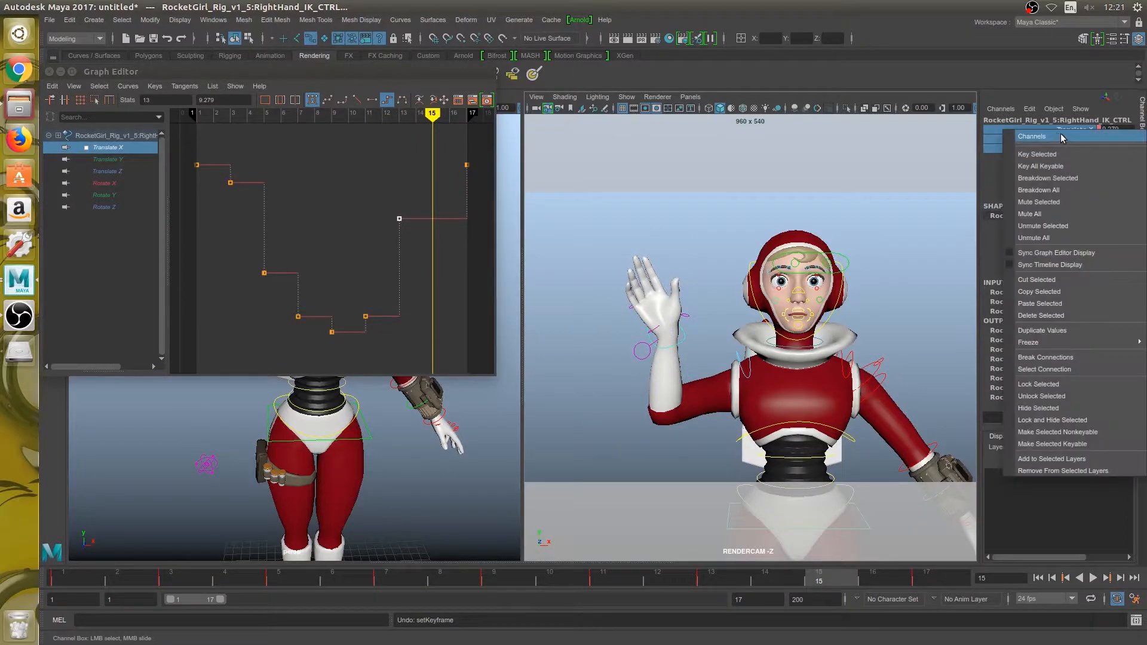
{"action": "left_click", "coordinate": [1041, 155]}
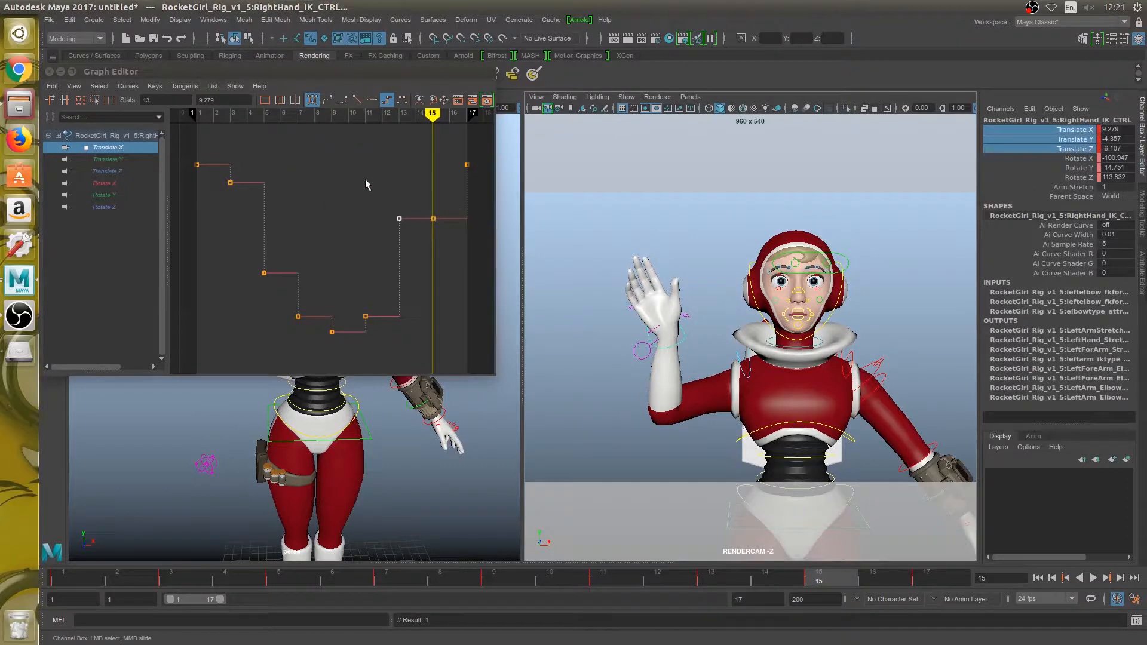
Check the translate curves and raise the frame 15 Translate X key to about 9.57.
{"action": "left_click_drag", "start_coordinate": [429, 197], "coordinate": [440, 215]}
{"action": "left_click", "coordinate": [115, 160]}
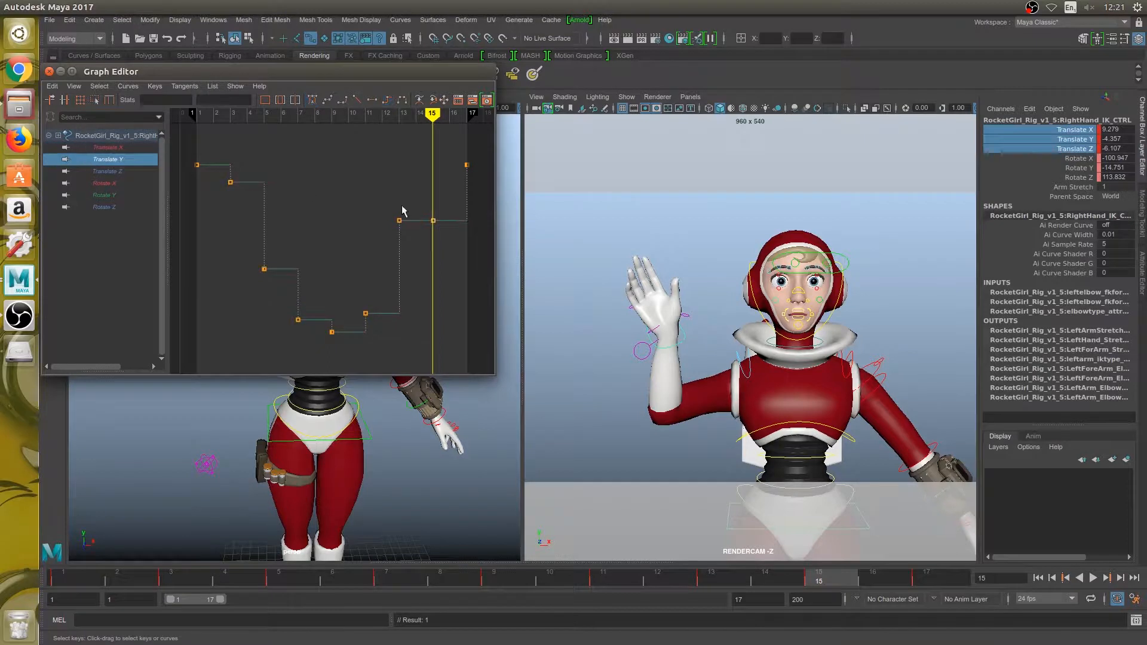
{"action": "left_click", "coordinate": [153, 171]}
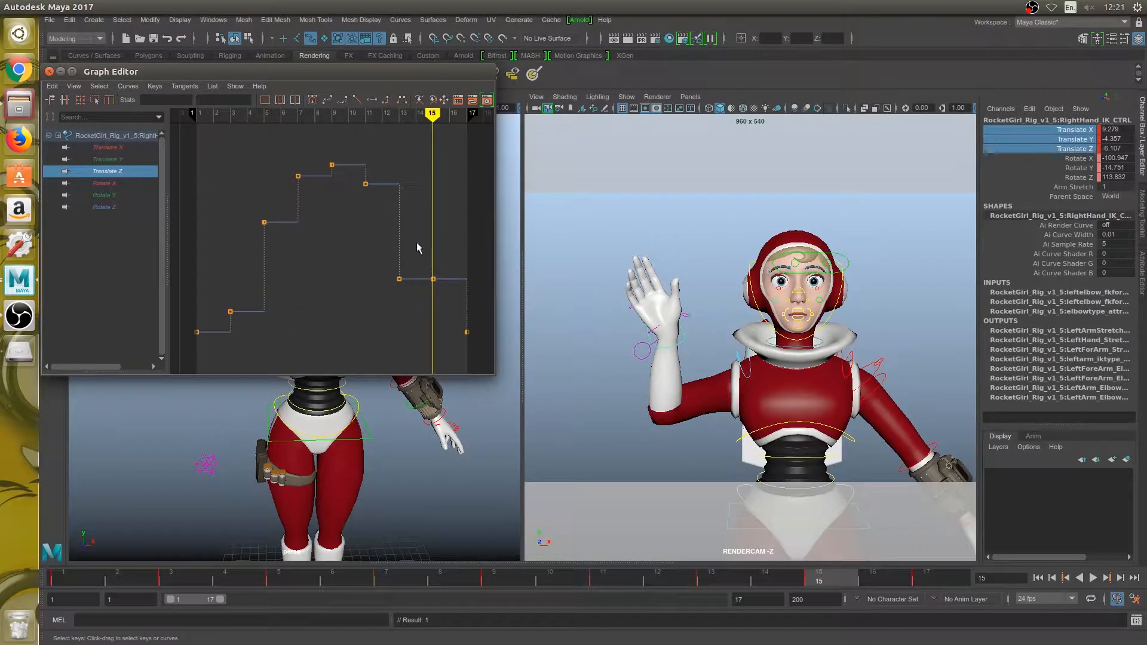
{"action": "left_click_drag", "start_coordinate": [421, 258], "coordinate": [445, 294]}
{"action": "left_click", "coordinate": [111, 147]}
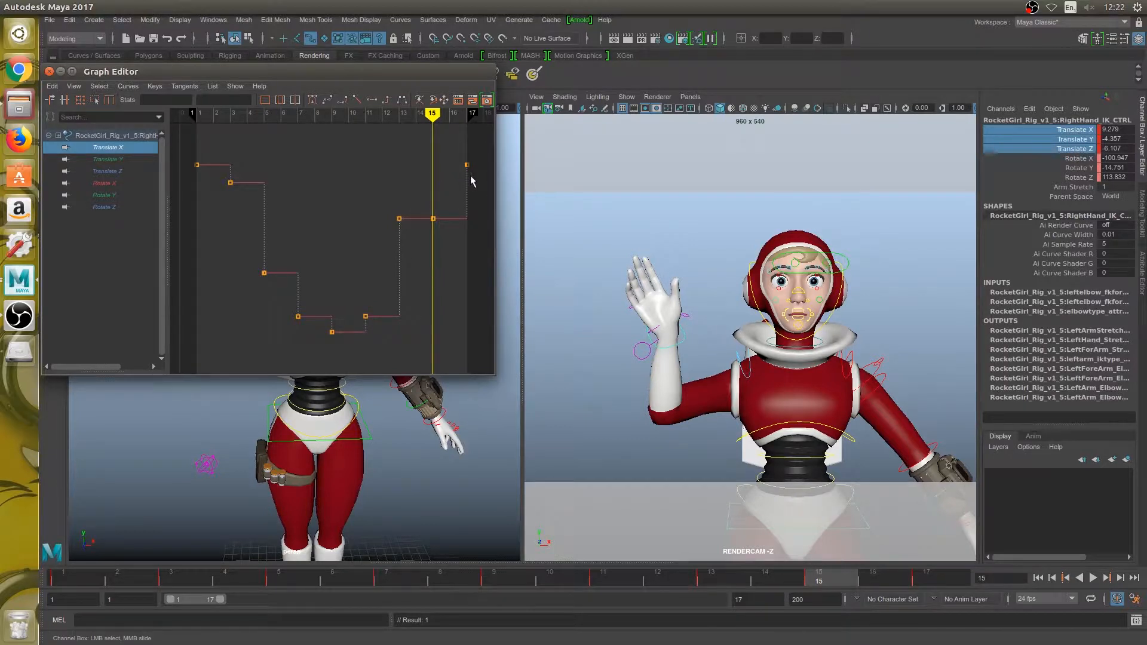
{"action": "left_click_drag", "start_coordinate": [417, 199], "coordinate": [445, 230]}
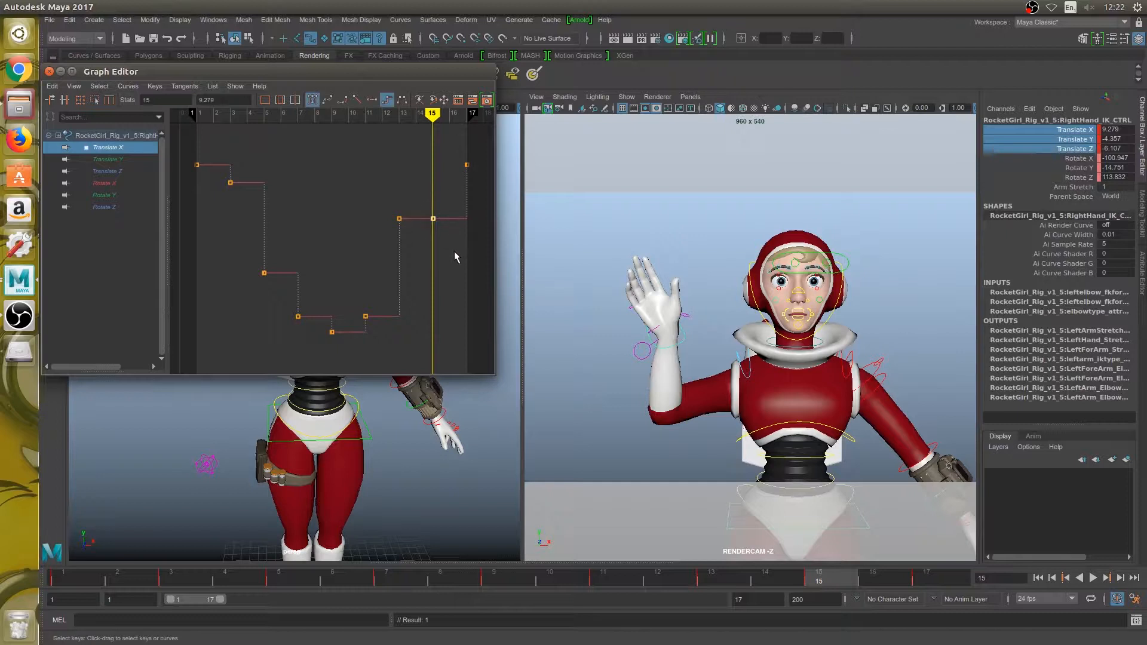
{"action": "middle_click_drag", "start_coordinate": [455, 251], "coordinate": [456, 203]}
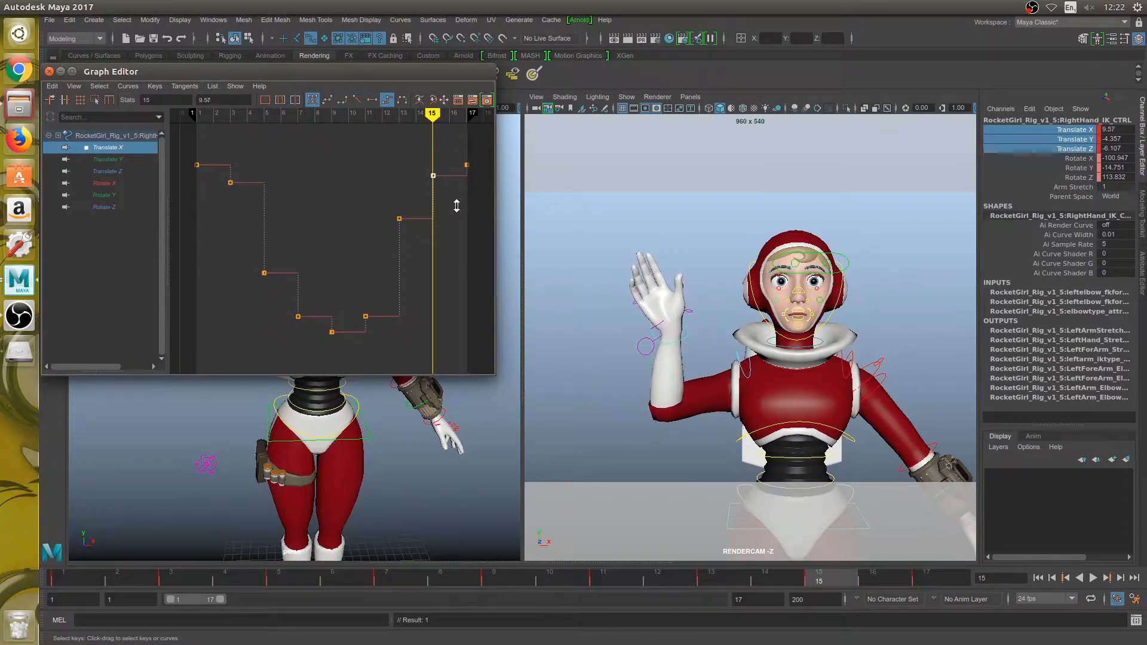
Raise the frame 15 Translate Y key to about -4.121 and lower the Translate Z key to about -6.141.
{"action": "left_click", "coordinate": [133, 160]}
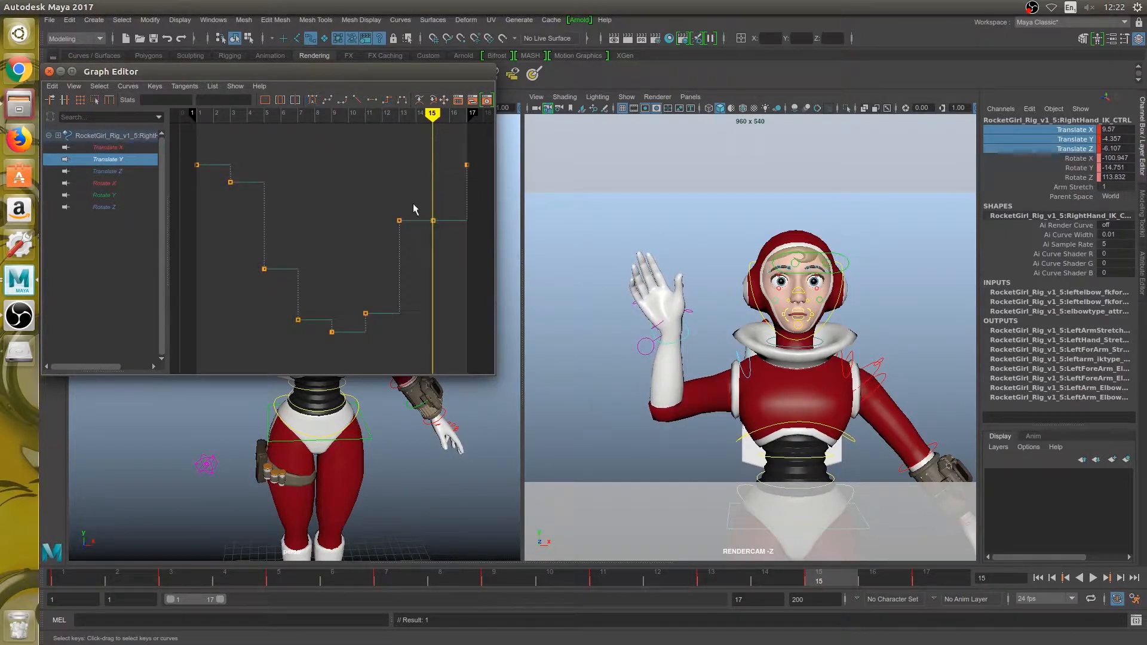
{"action": "left_click_drag", "start_coordinate": [413, 203], "coordinate": [438, 239]}
{"action": "middle_click_drag", "start_coordinate": [437, 237], "coordinate": [443, 196]}
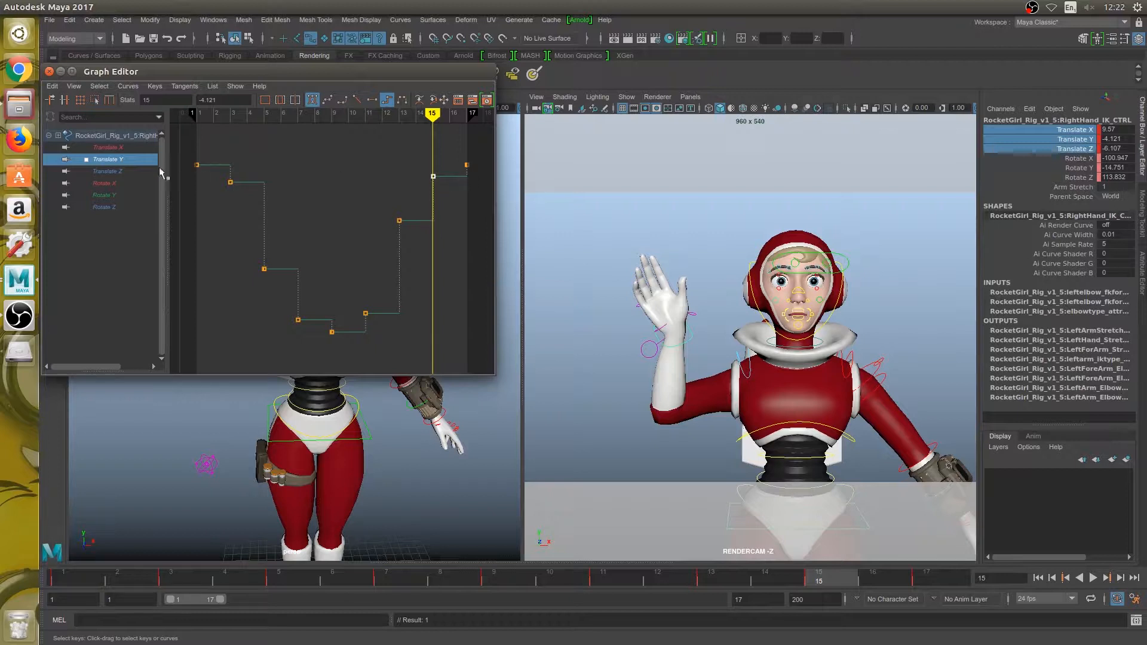
{"action": "left_click", "coordinate": [131, 172]}
{"action": "left_click_drag", "start_coordinate": [445, 305], "coordinate": [425, 272]}
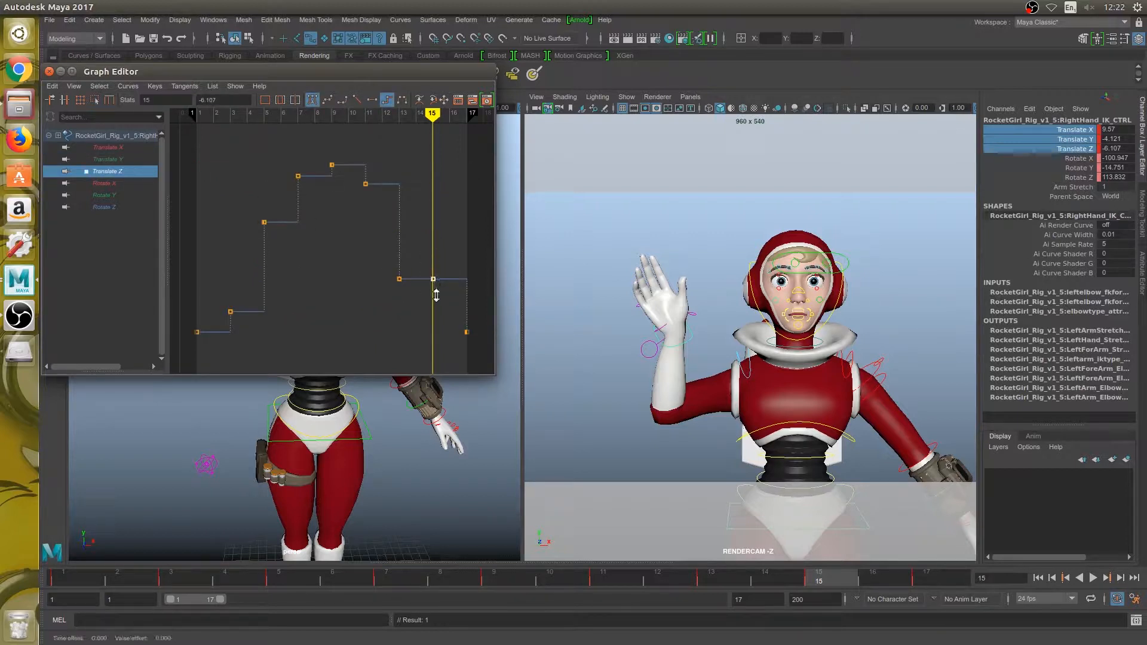
{"action": "middle_click_drag", "start_coordinate": [430, 295], "coordinate": [431, 340]}
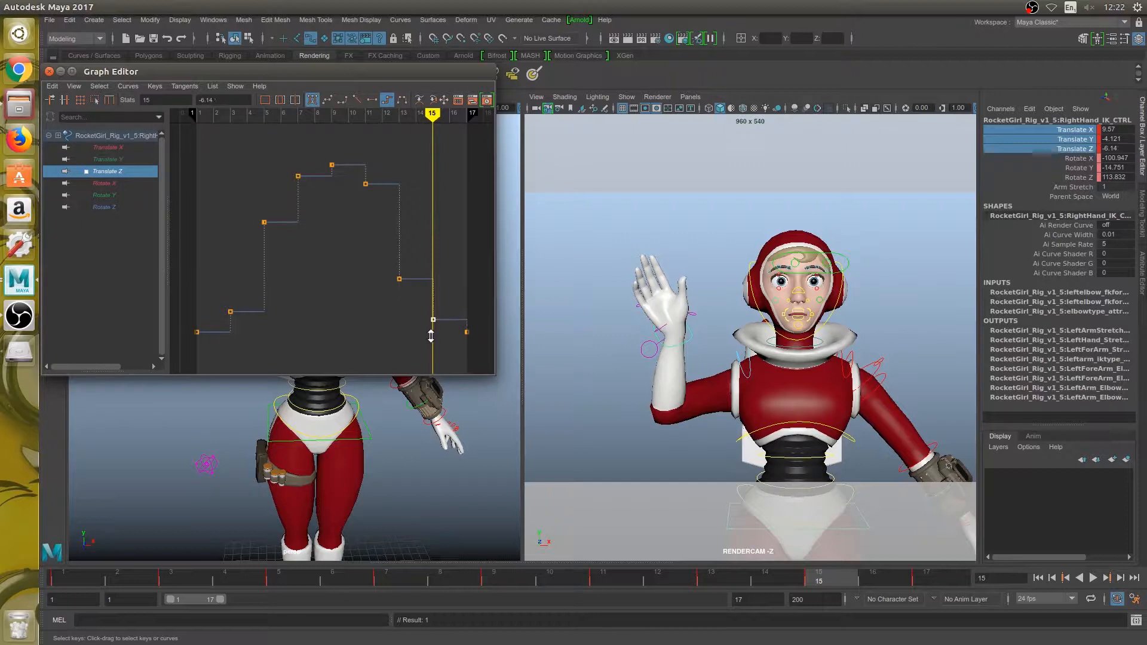
Play back the wave and flip between frames 13 and 15 to check the new hand position.
{"action": "left_click", "coordinate": [1092, 577]}
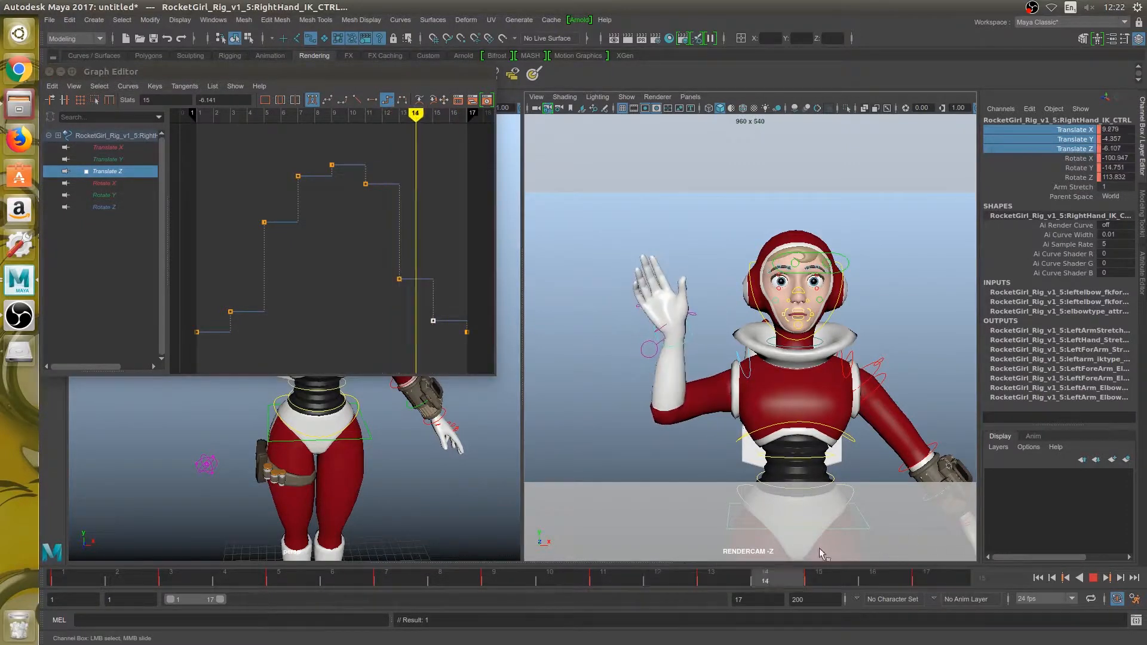
{"action": "left_click_drag", "start_coordinate": [819, 549], "coordinate": [742, 555]}
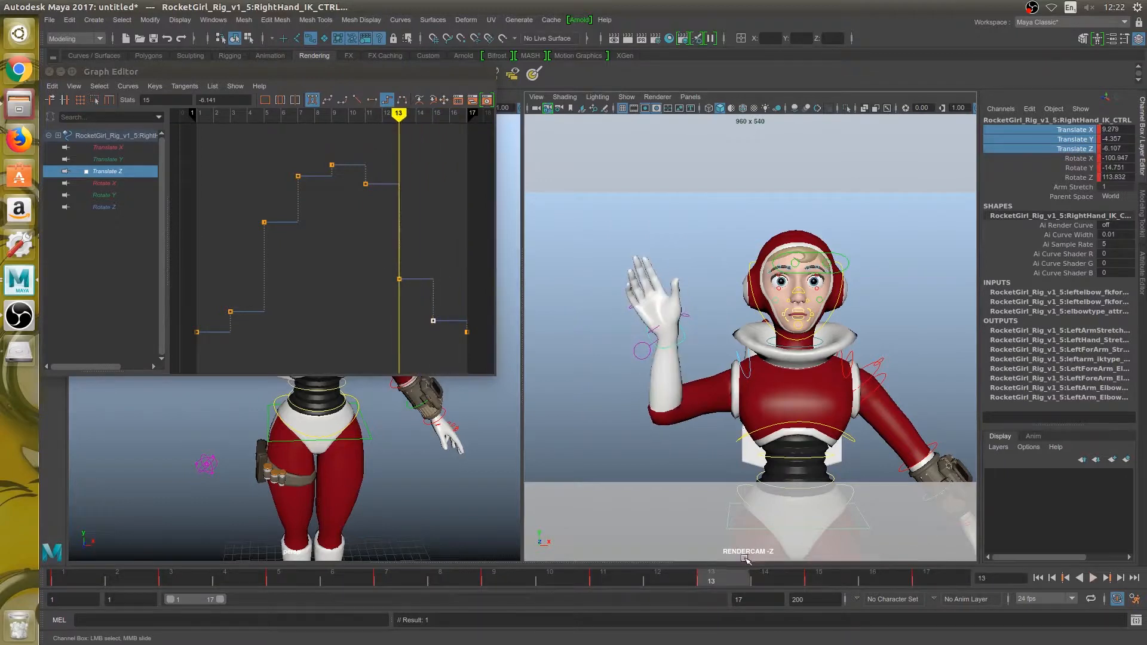
{"action": "left_click", "coordinate": [826, 574]}
{"action": "left_click", "coordinate": [719, 578]}
Rotate the right hand control at frame 15 to about X -103.899, Y -14.595, Z 119.024 and key its rotation.
{"action": "key", "text": "e"}
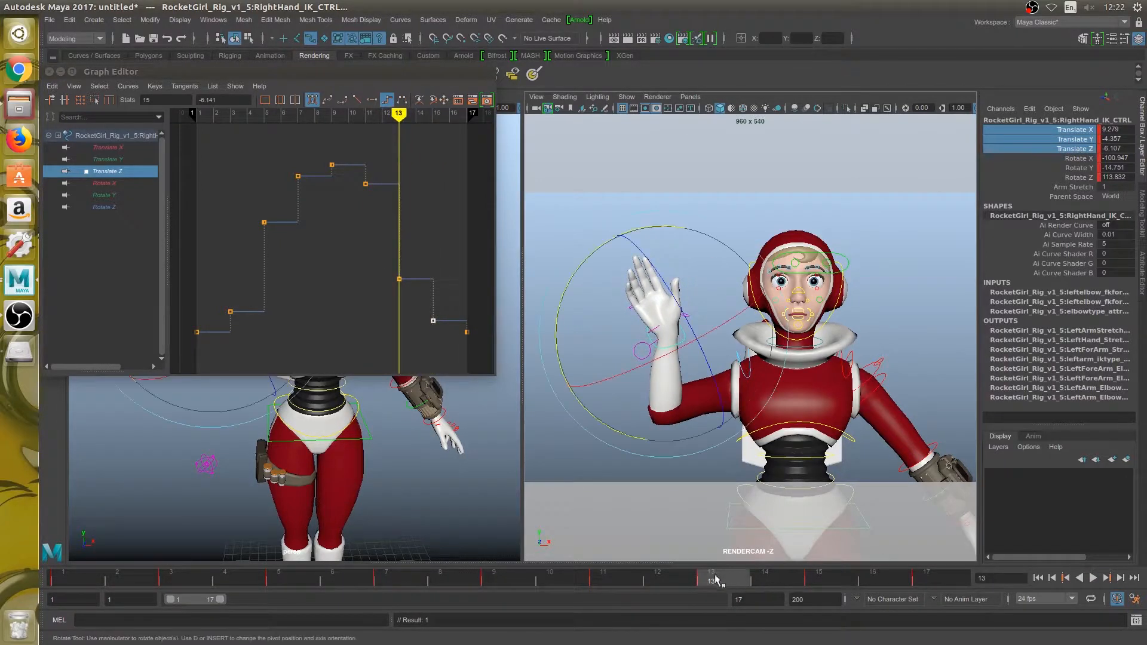
{"action": "left_click", "coordinate": [812, 577]}
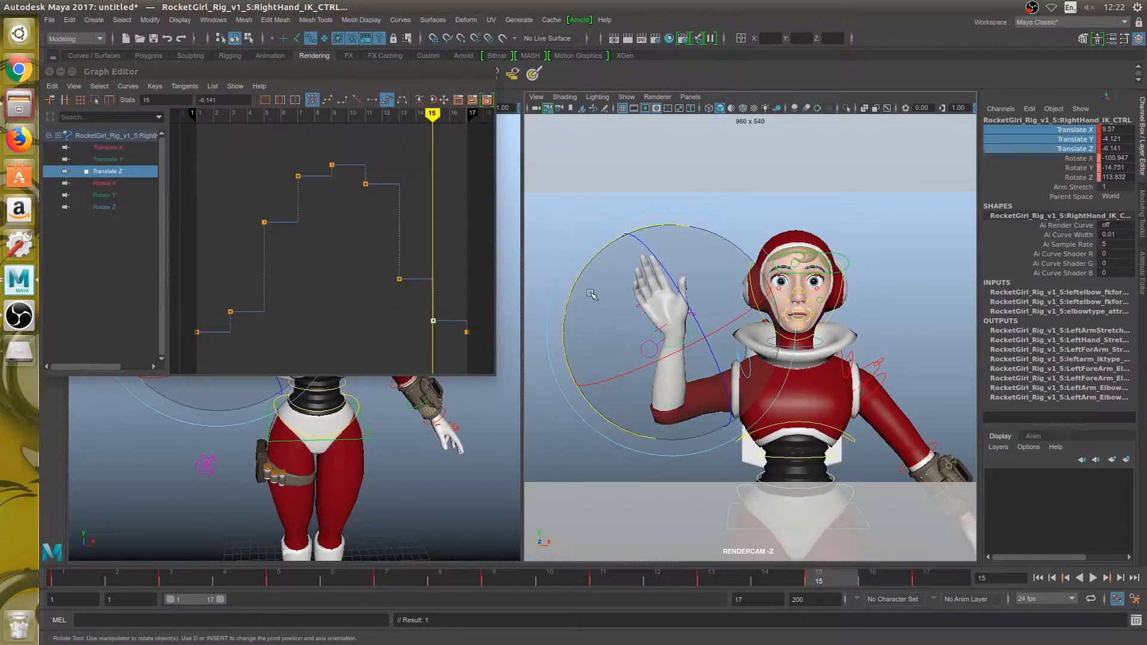
{"action": "left_click_drag", "start_coordinate": [593, 286], "coordinate": [696, 388]}
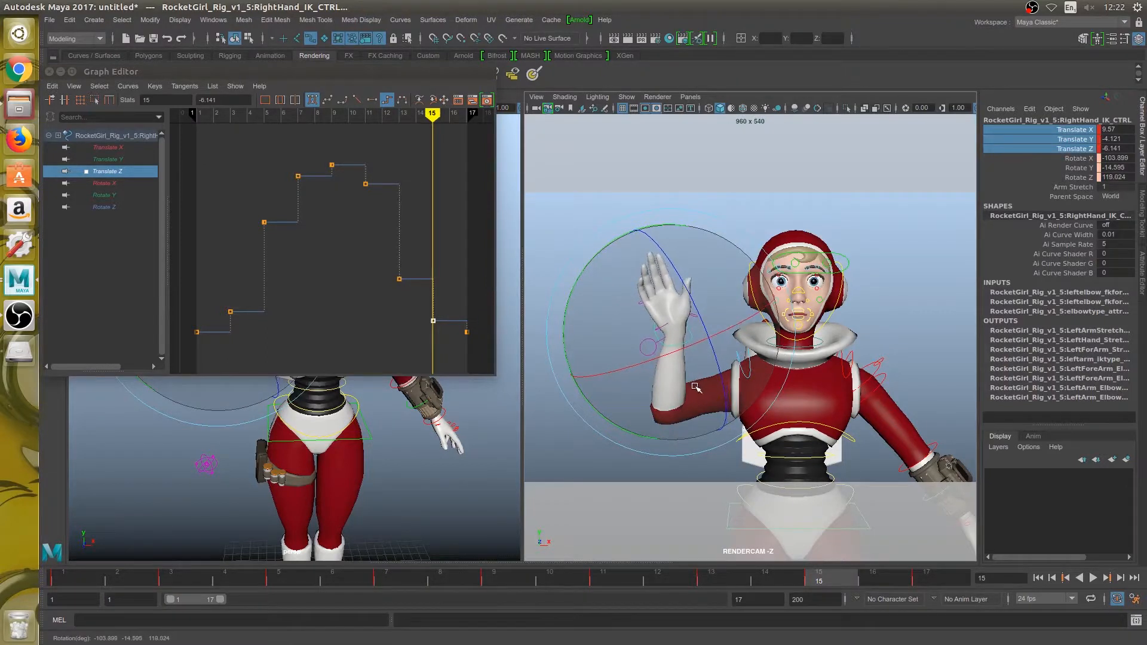
{"action": "key", "text": "shift+e"}
Play back the wave through frame 17 while examining the hand control's translate and rotate curves.
{"action": "left_click_drag", "start_coordinate": [844, 574], "coordinate": [962, 580]}
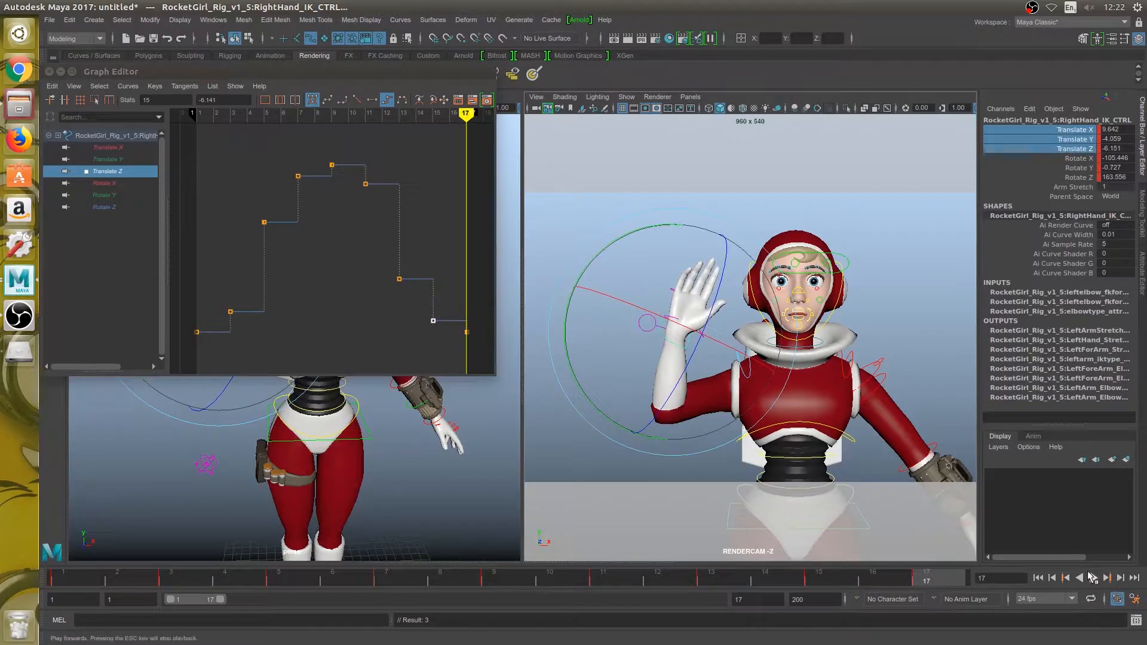
{"action": "left_click", "coordinate": [1093, 578]}
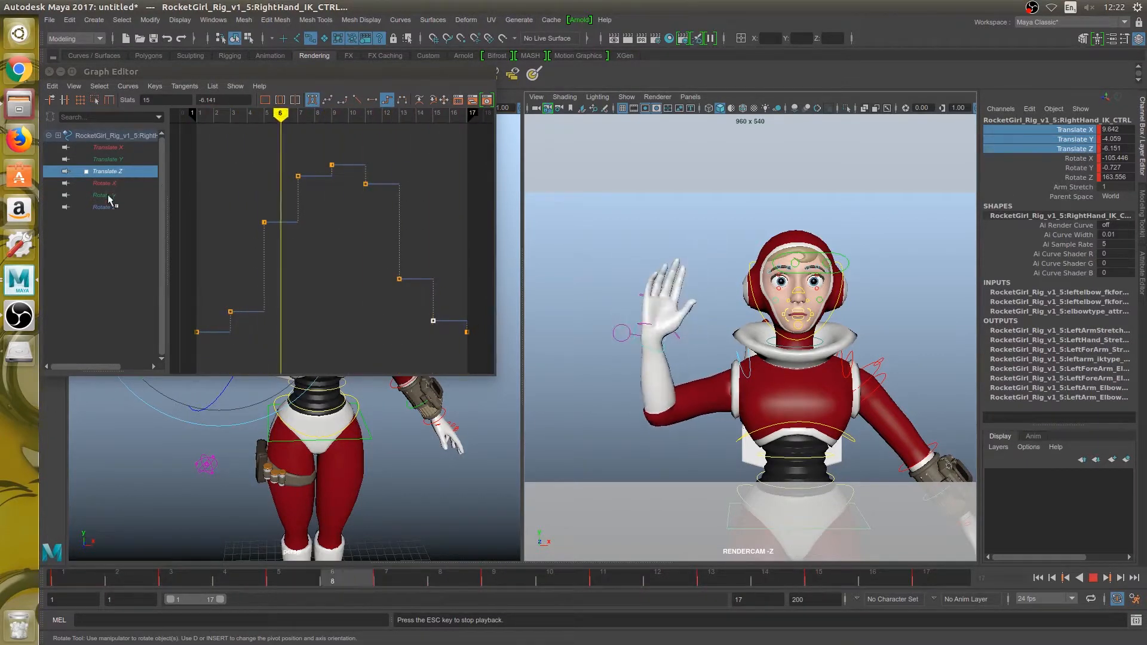
{"action": "left_click", "coordinate": [112, 163]}
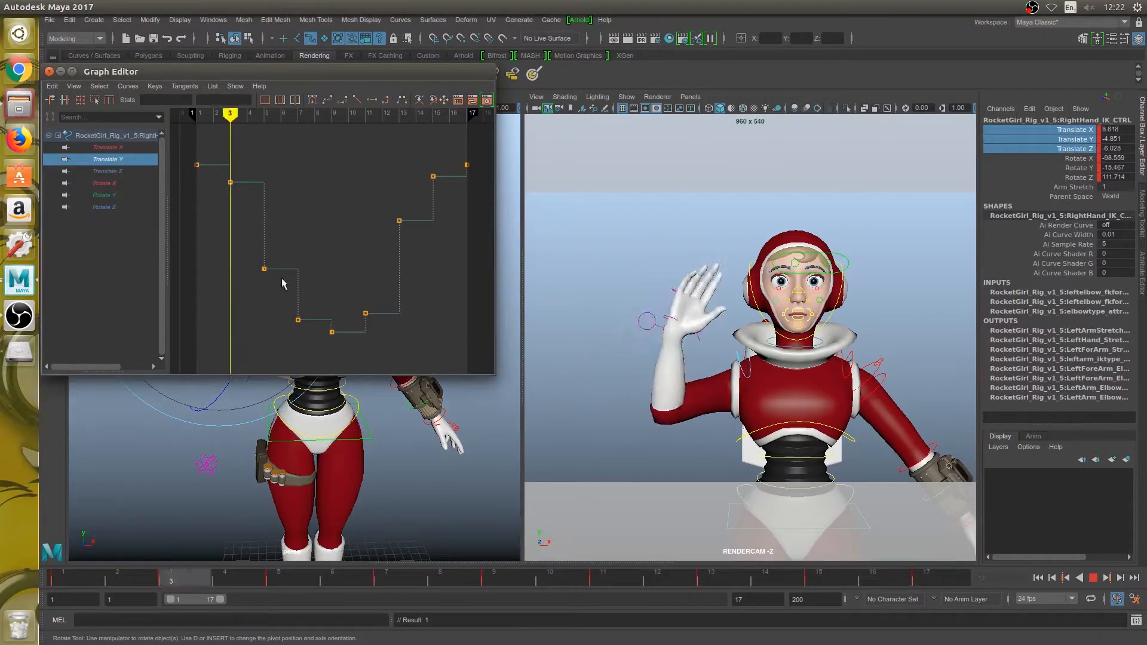
{"action": "left_click", "coordinate": [113, 148]}
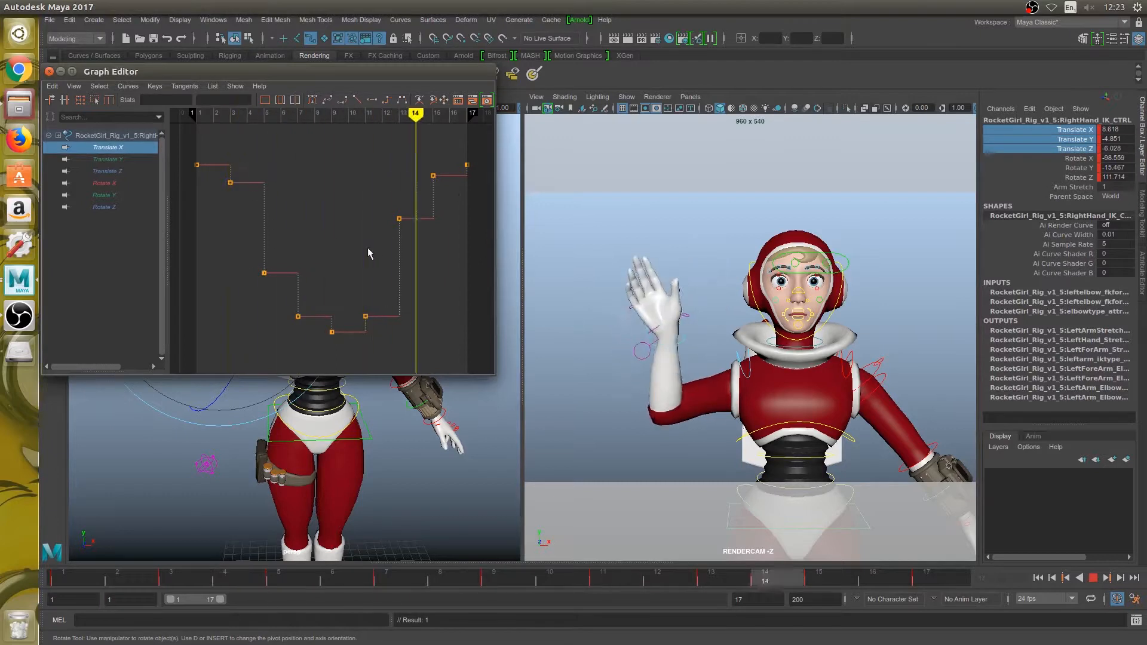
{"action": "left_click", "coordinate": [113, 179]}
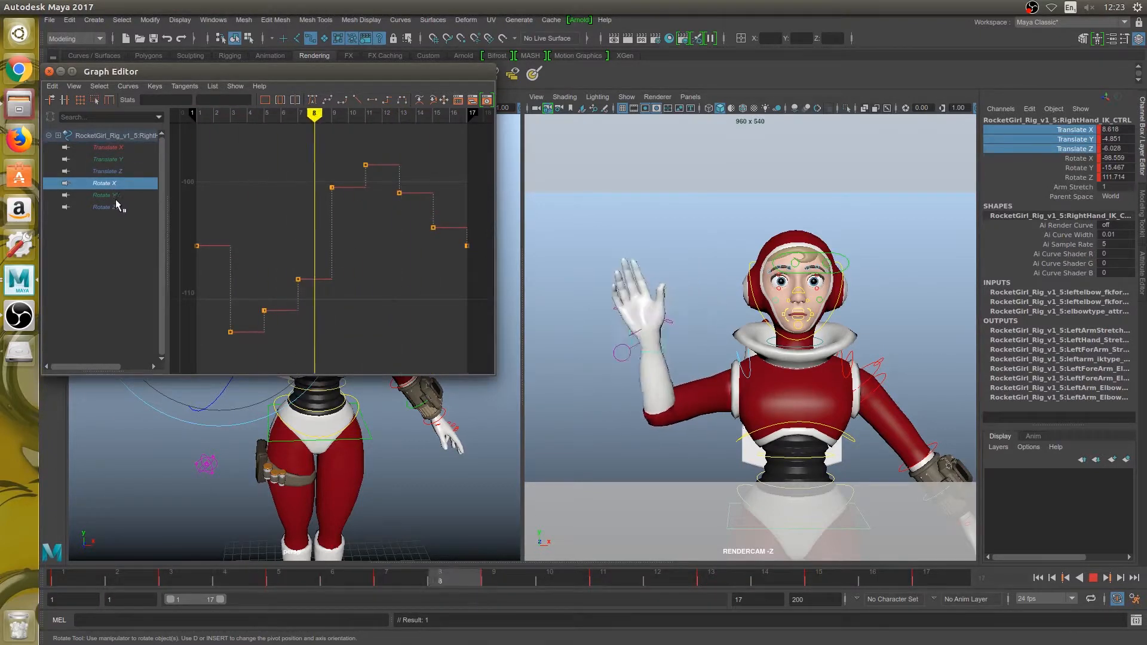
{"action": "left_click", "coordinate": [115, 205], "text": "shift"}
{"action": "left_click", "coordinate": [103, 195]}
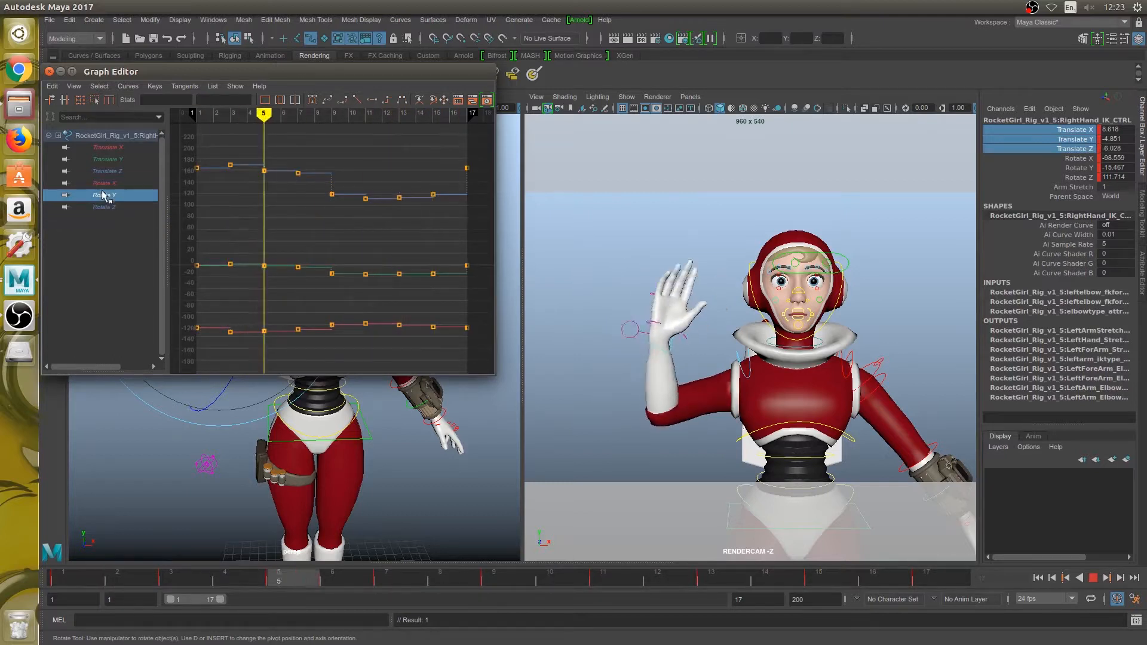